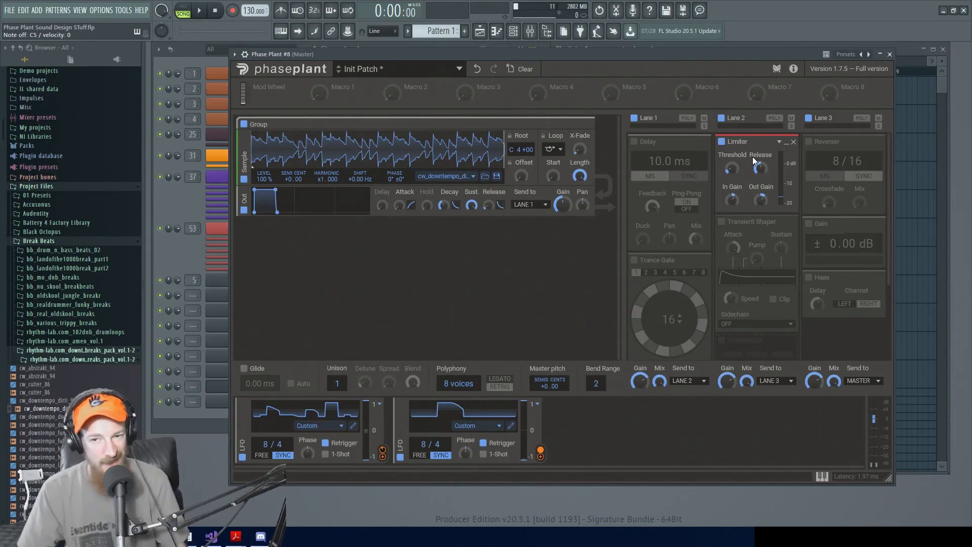
Step: Enable the Delay and Trance Gate effects on Lane 1 and try adjusting the Delay's feedback
click(635, 143)
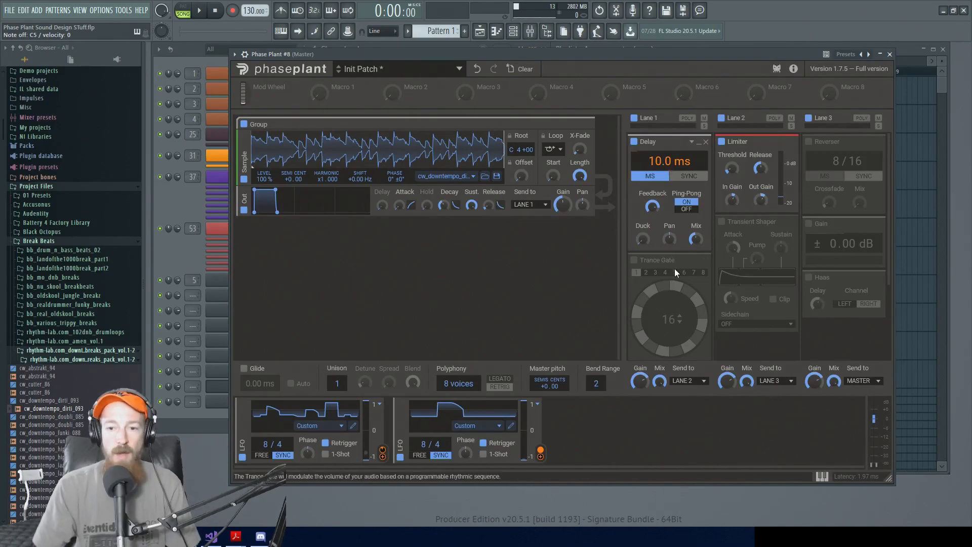
click(634, 260)
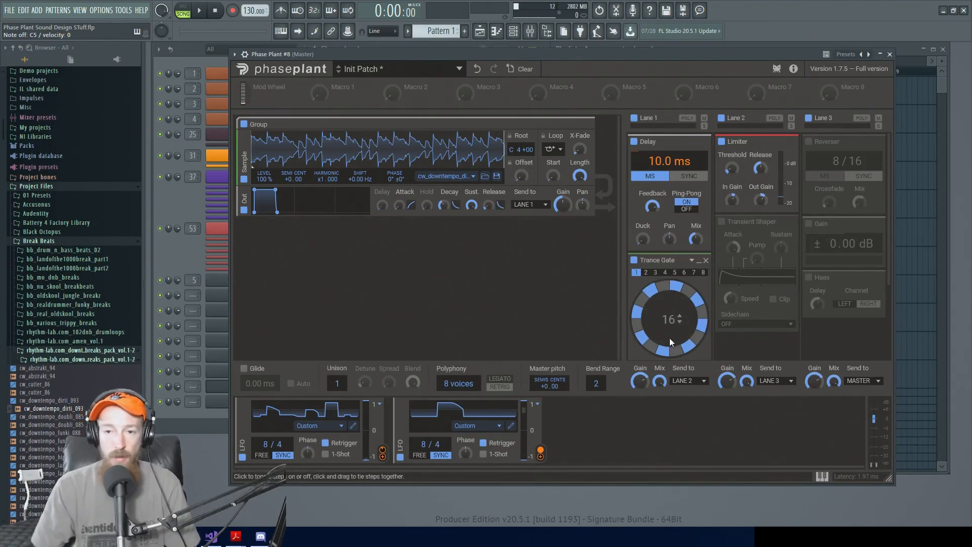
drag(651, 208, 651, 208)
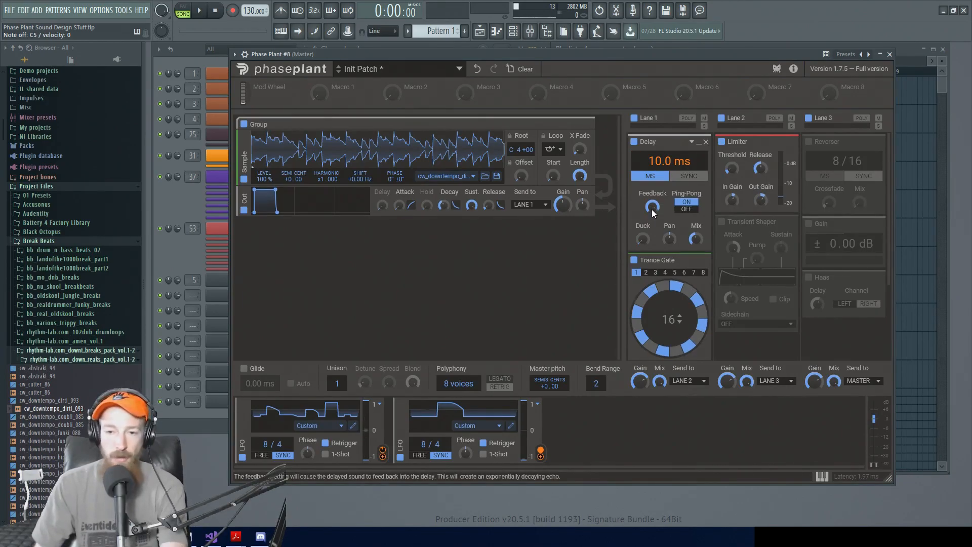
drag(652, 208, 652, 208)
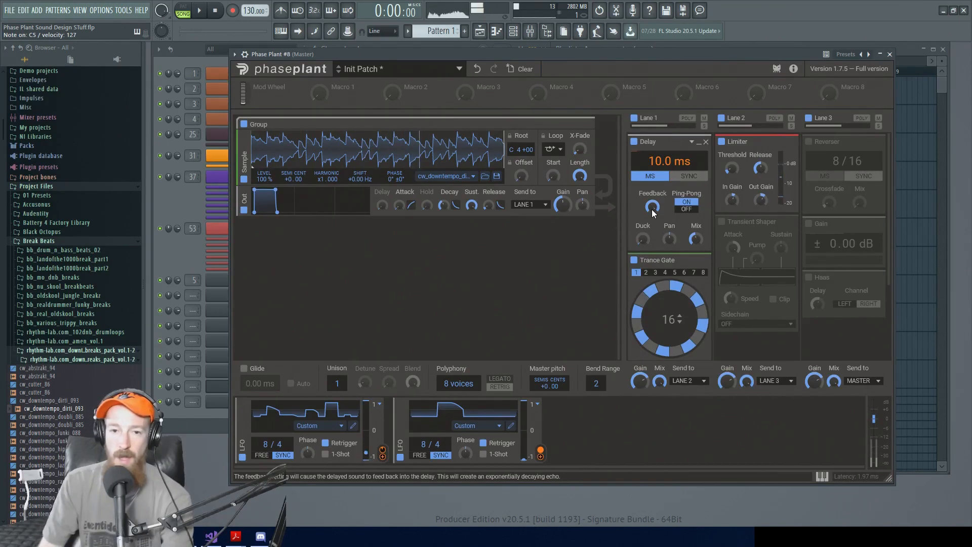
drag(652, 207, 652, 206)
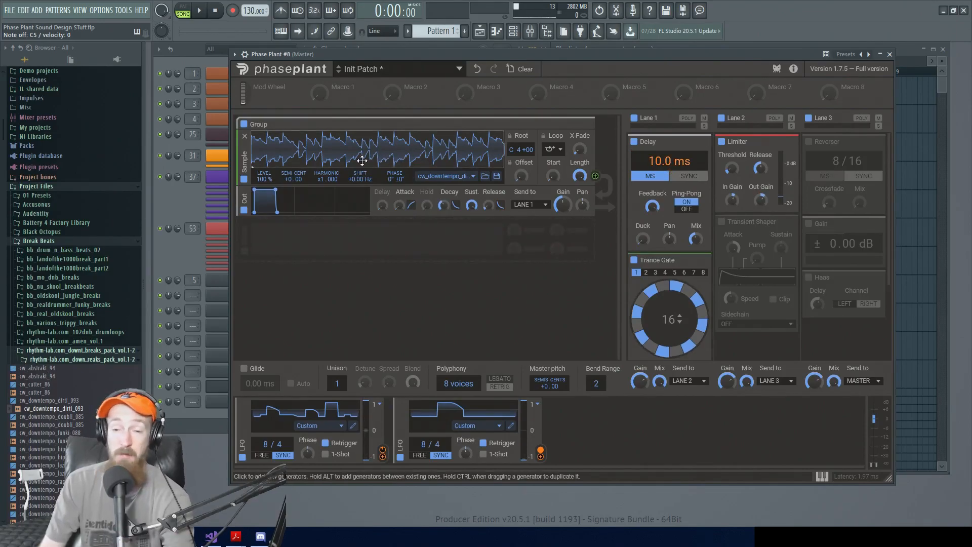
Step: Inspect the first LFO's custom curve in the Curve Editor, close it and switch off the Trance Gate
click(352, 426)
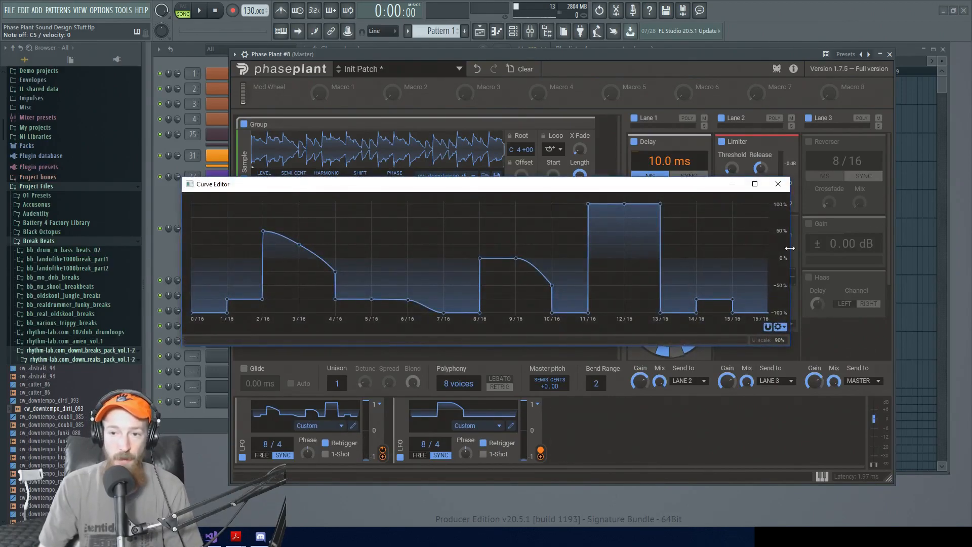
click(780, 183)
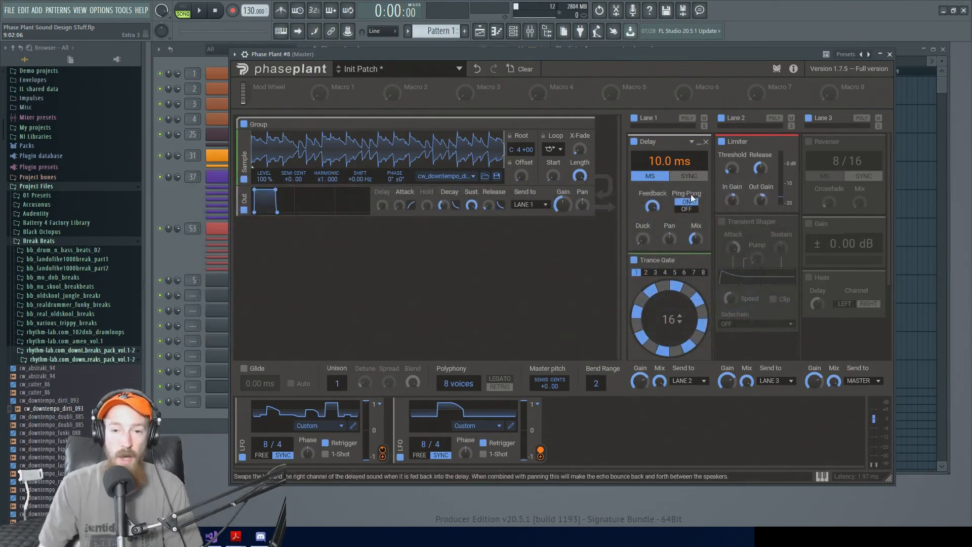
click(635, 260)
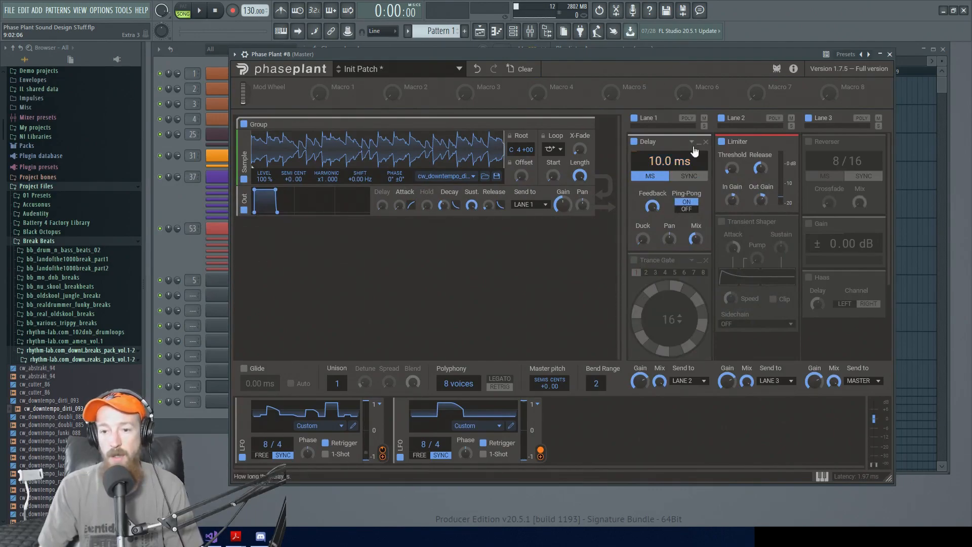
Step: Bypass the Delay and audition the Transient Shaper on Lane 2 with different Pump amounts, leaving the shaper switched off
click(722, 221)
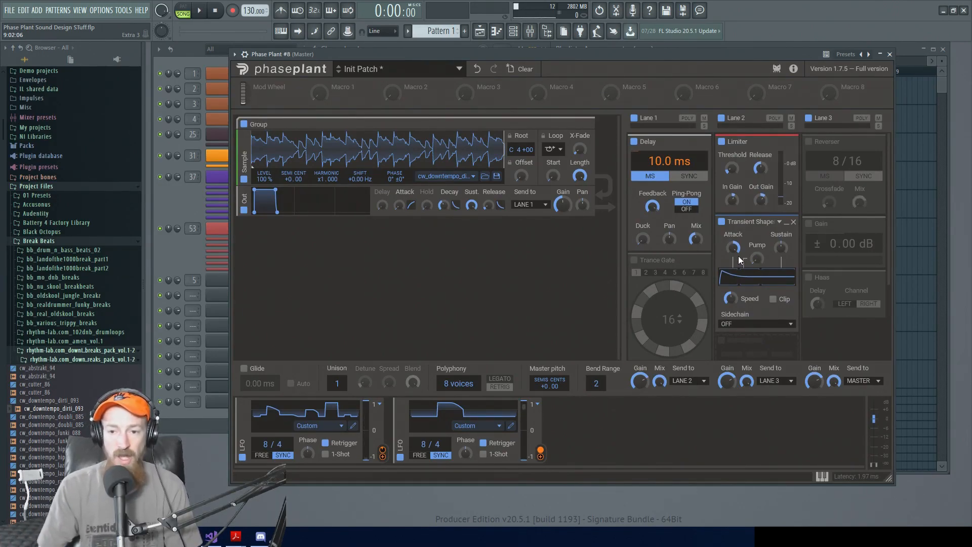
click(634, 141)
click(722, 222)
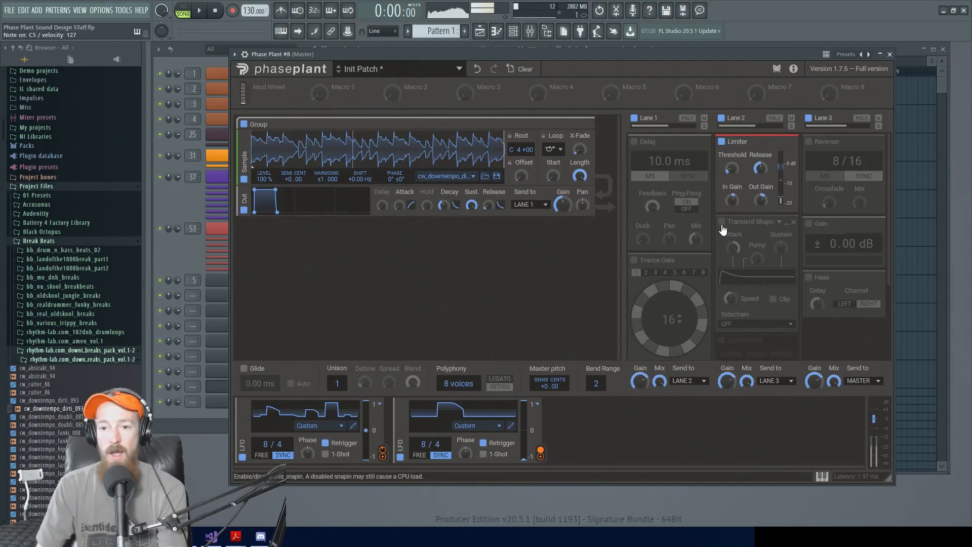
click(721, 222)
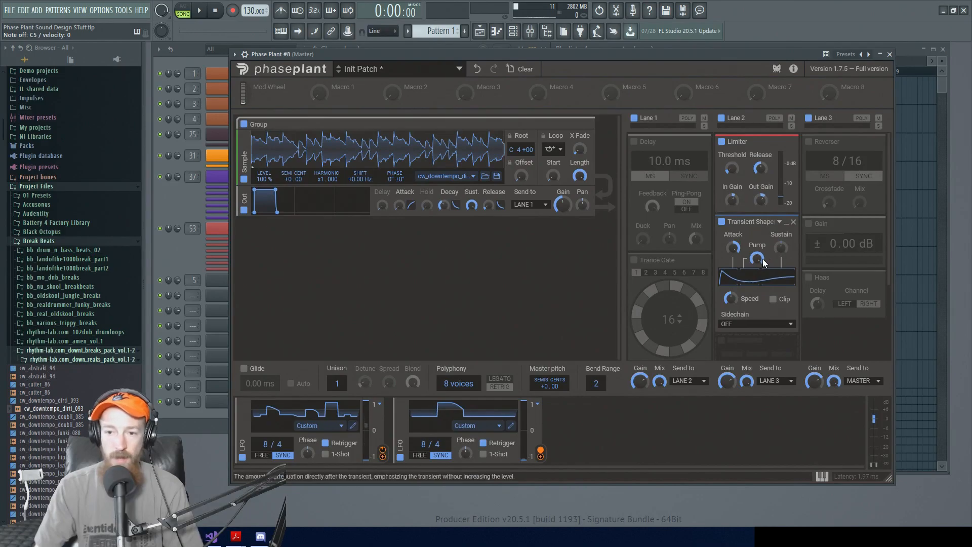
drag(757, 259, 757, 283)
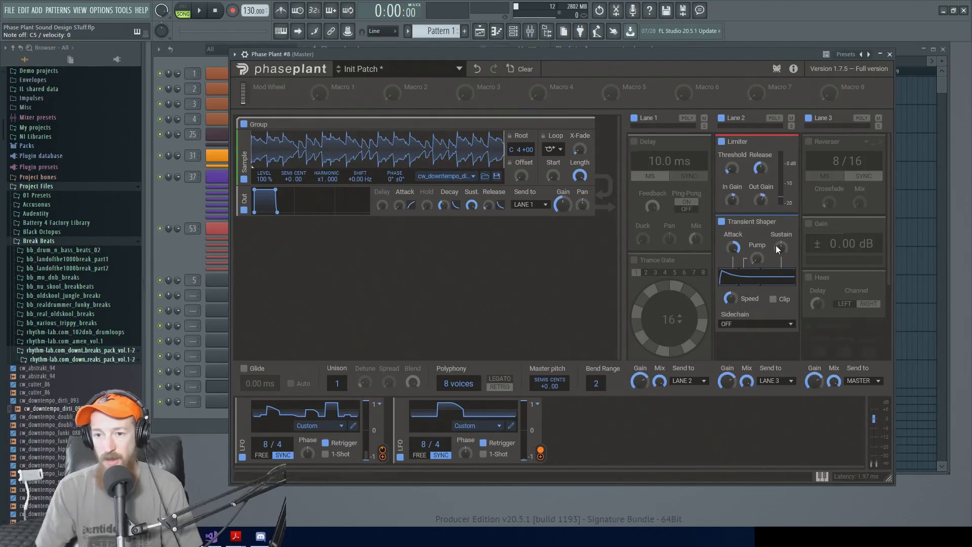
click(722, 223)
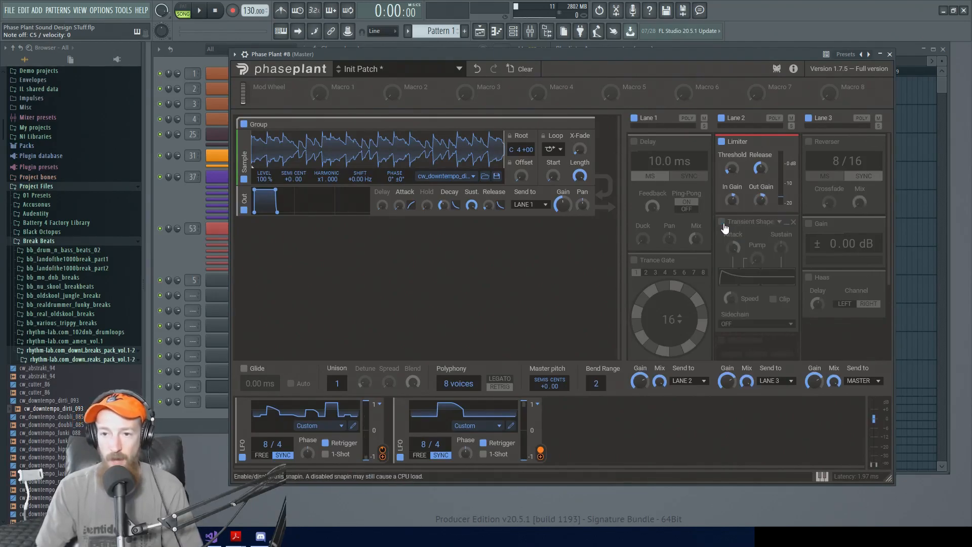
Step: Enable the Reverser on Lane 3 and the Delay on Lane 1, and lower the Delay's feedback
click(808, 142)
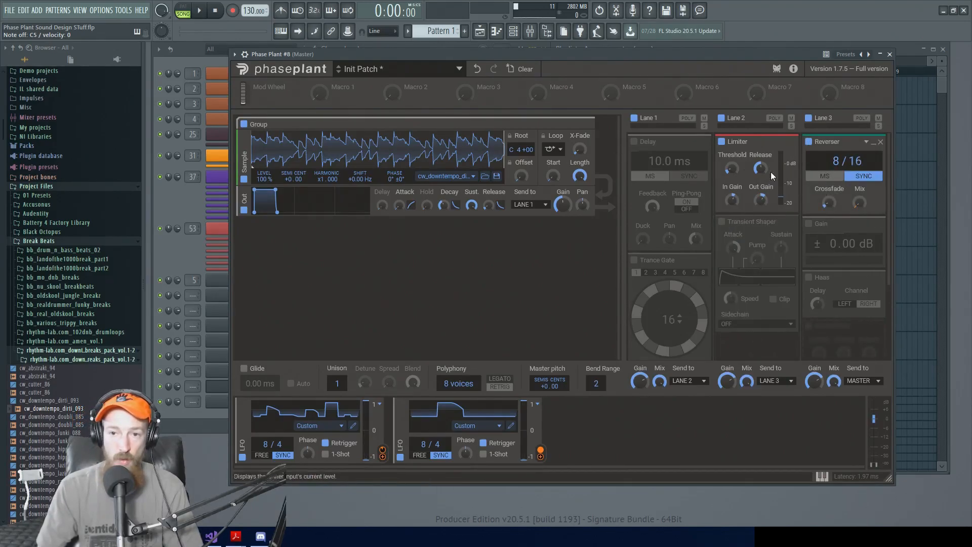
click(634, 142)
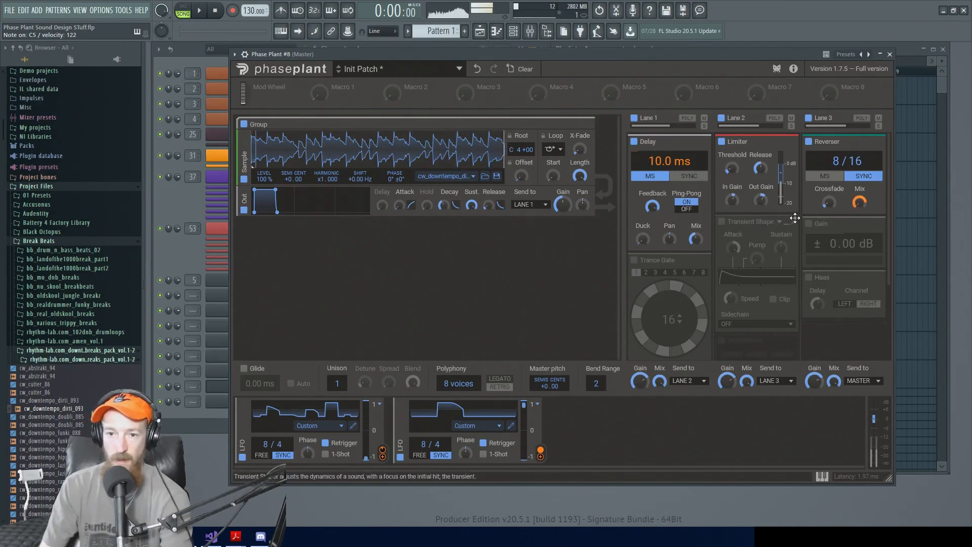
mouse_move(651, 208)
mouse_down()
mouse_move(652, 234)
mouse_move(652, 212)
mouse_up()
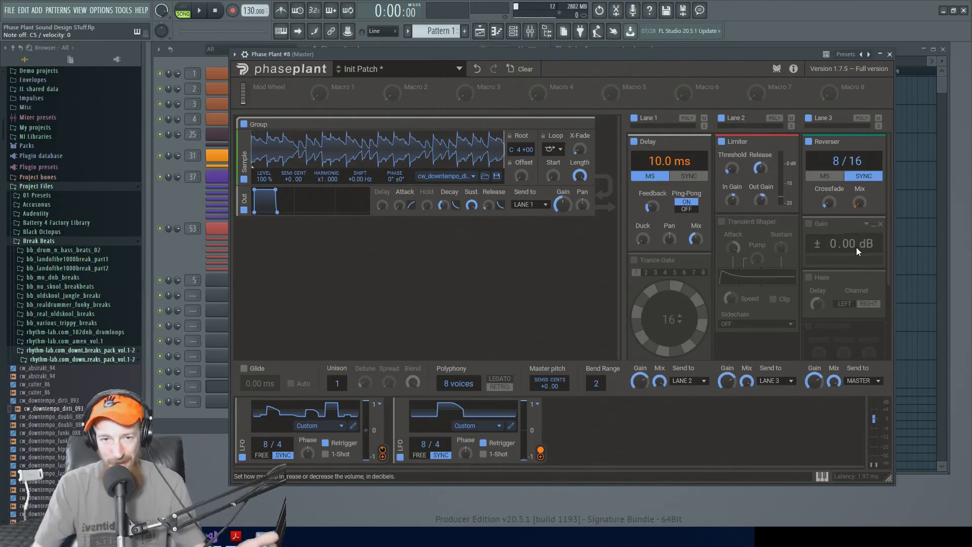
Step: Audition the Gain and Haas effects on Lane 3 in turn, and switch them off along with the Reverser and Delay
click(809, 224)
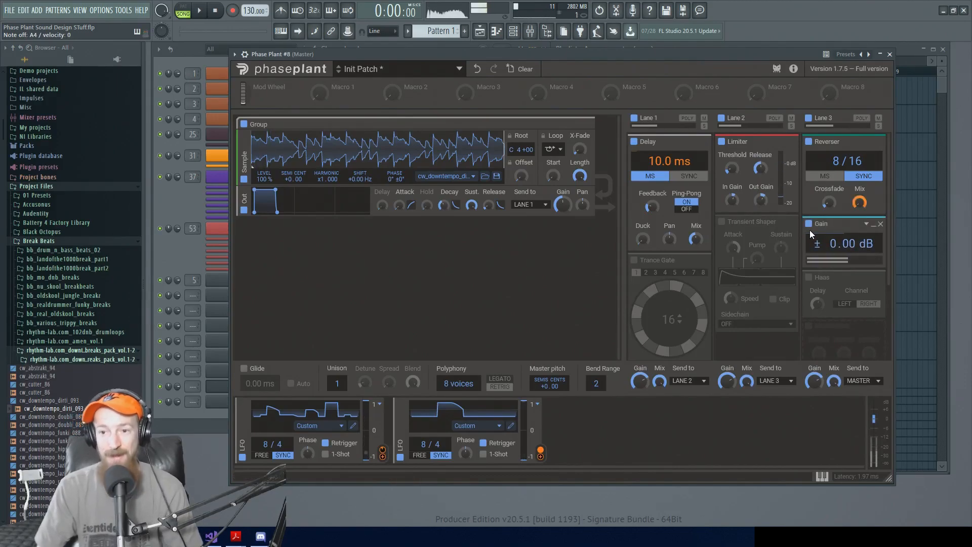
click(809, 223)
click(809, 277)
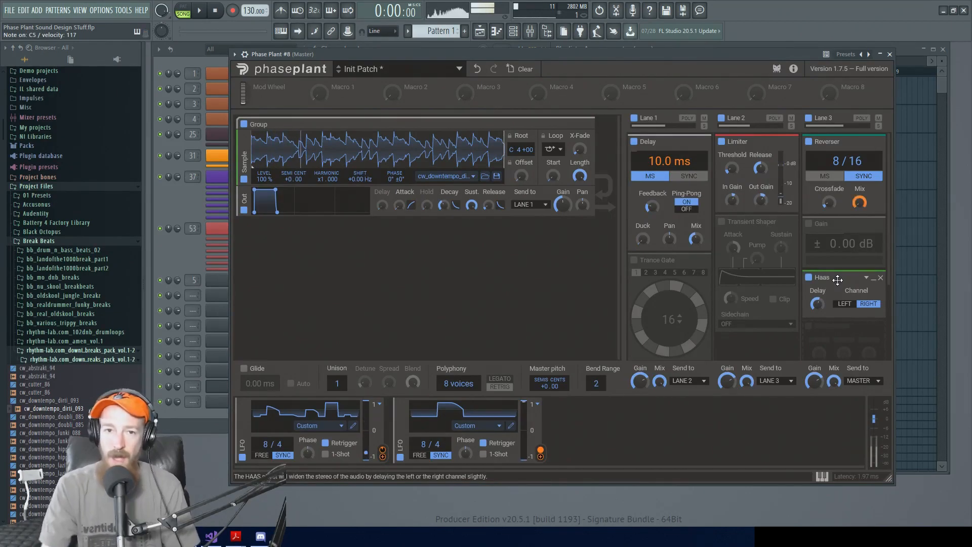
click(809, 278)
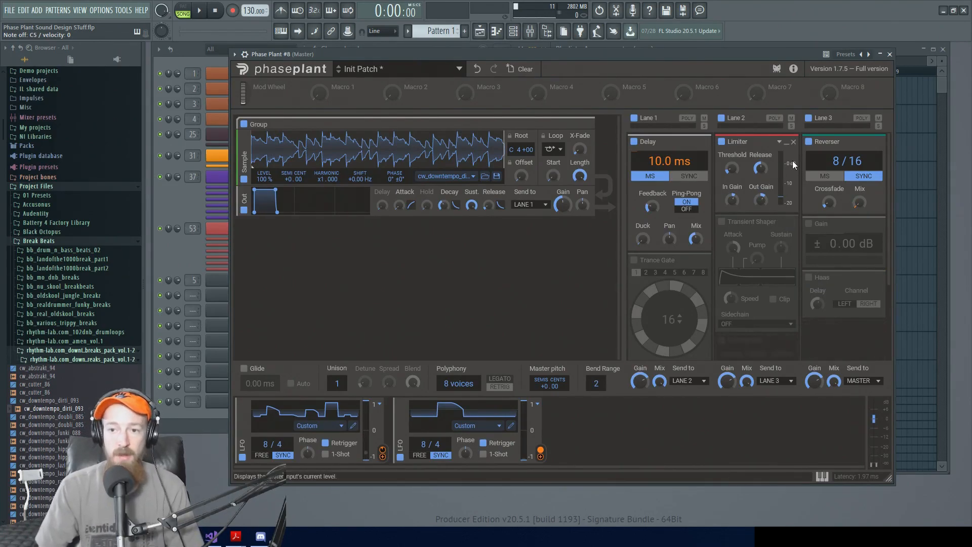
click(809, 142)
click(634, 142)
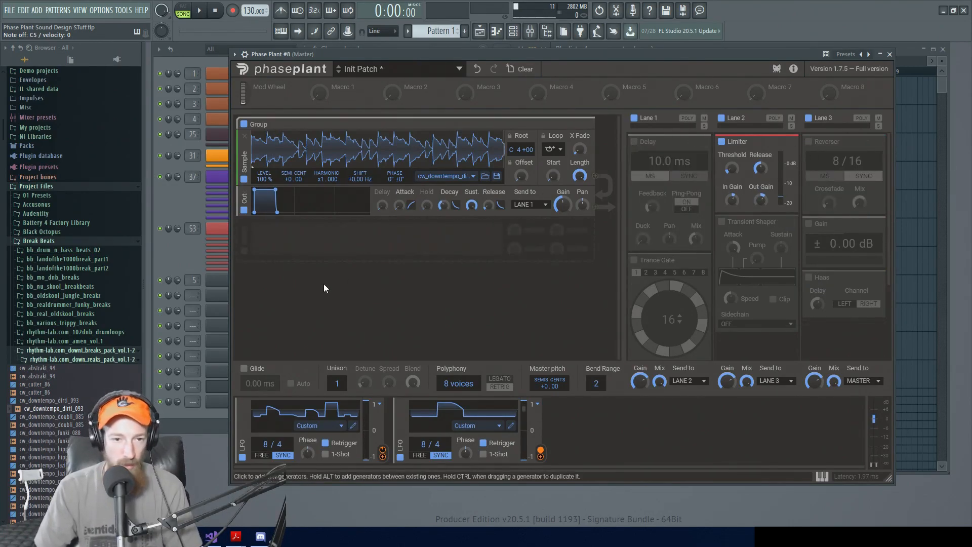
Step: Load a new Phase Plant instance in the channel rack and add an Analog generator to it
click(201, 254)
click(273, 401)
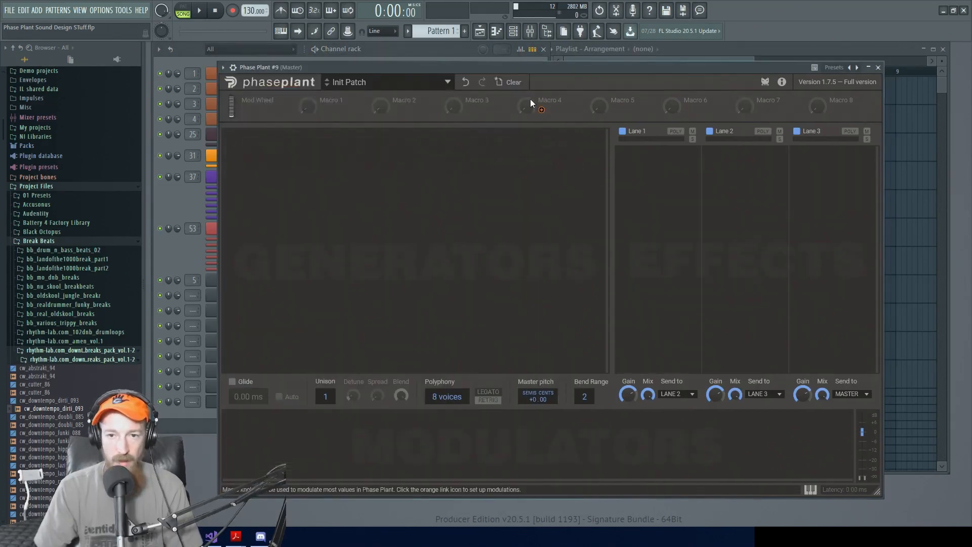
click(414, 154)
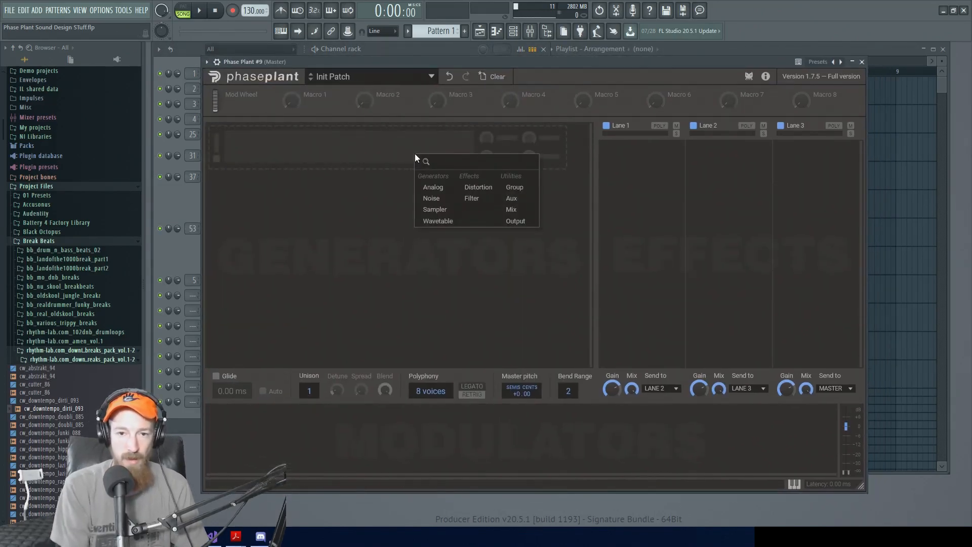
text(ana)
key(Return)
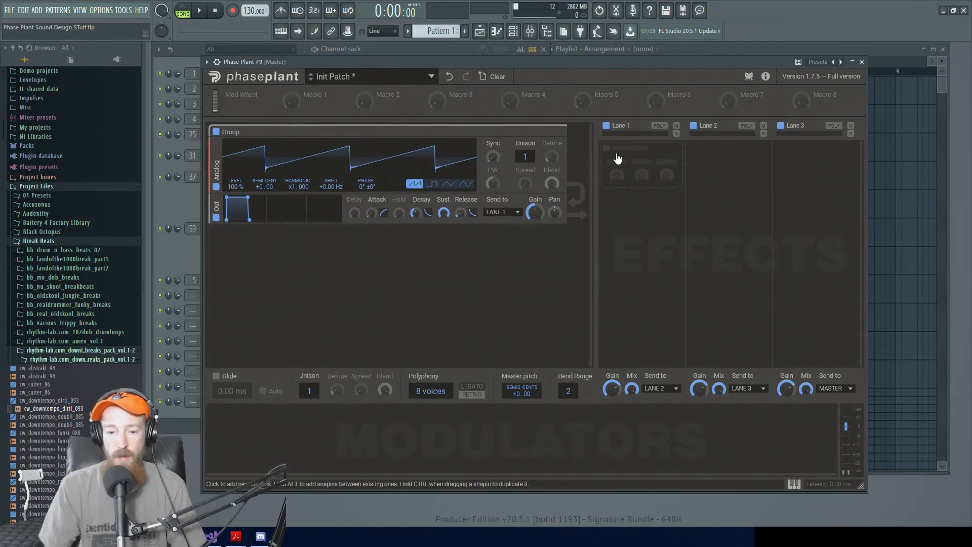
Step: Add a Delay with raised feedback to Lane 1 and set its delay time to 40.0 ms
click(617, 156)
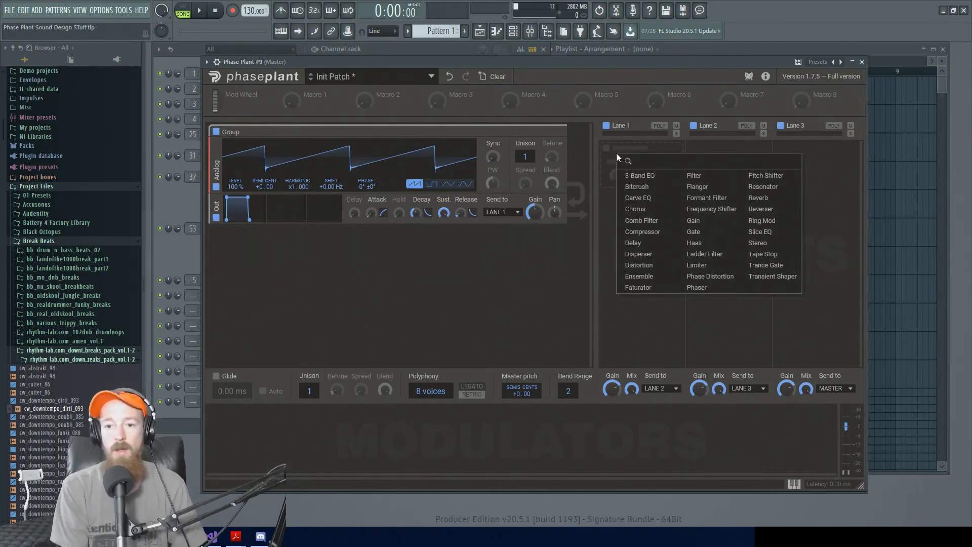
text(delay)
key(Return)
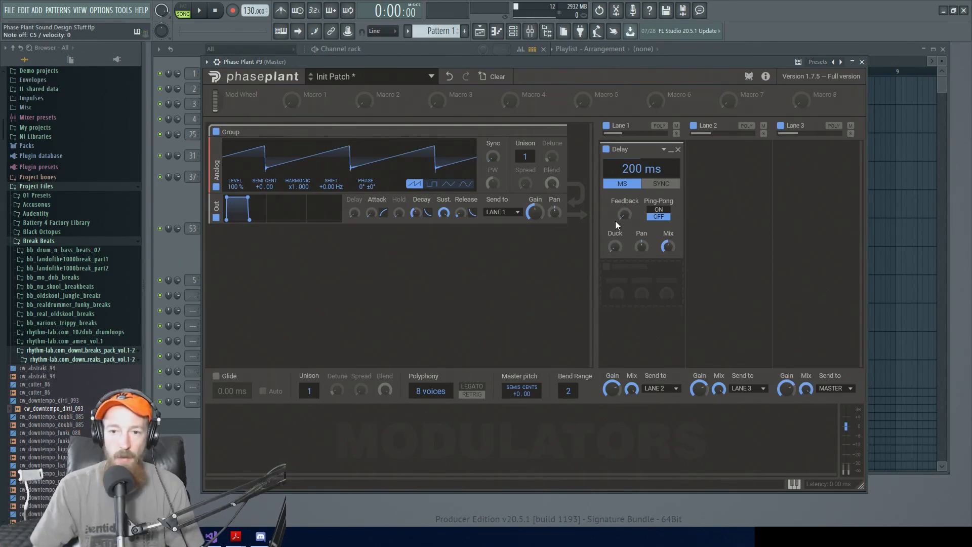
drag(624, 217, 621, 217)
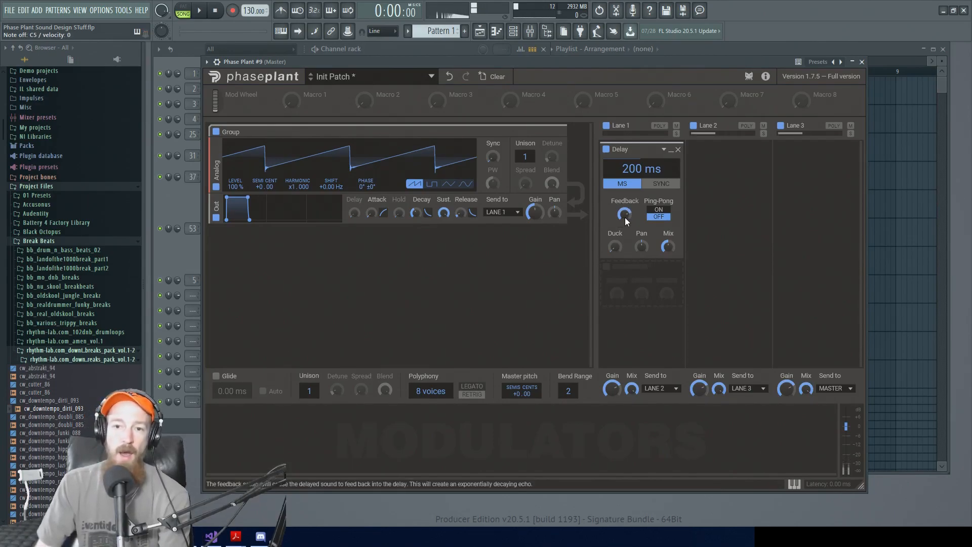
drag(634, 172, 633, 189)
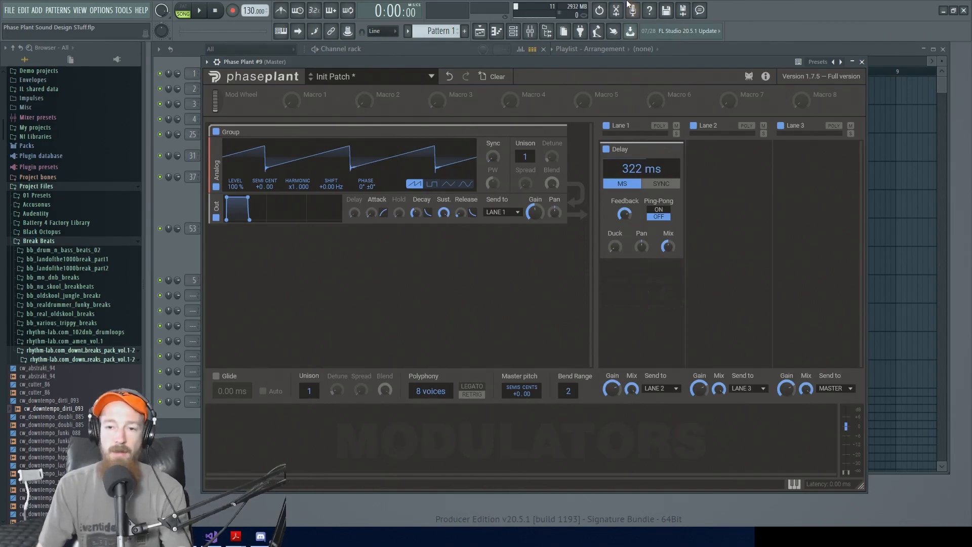
drag(631, 175, 632, 225)
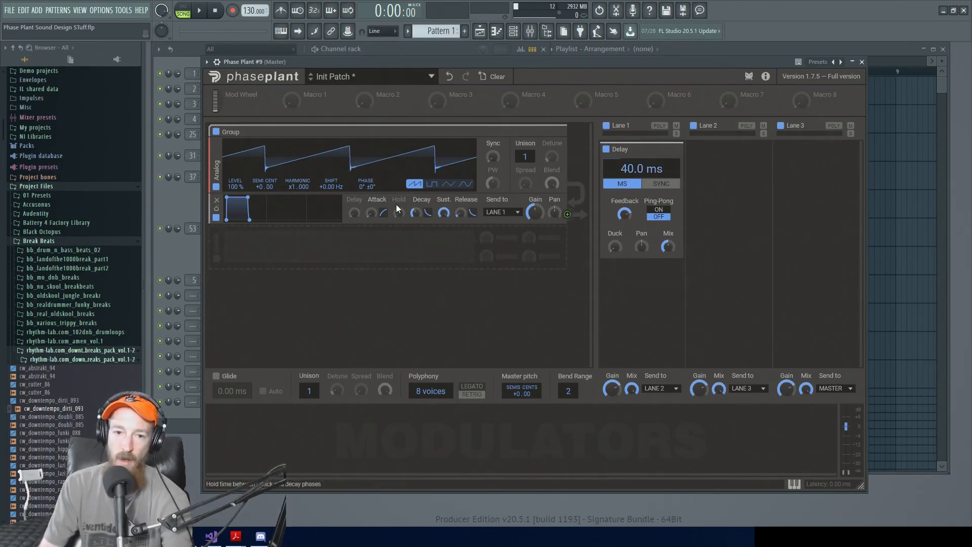
Step: Try a longer attack on the output envelope and restore the original short attack
drag(372, 212, 372, 197)
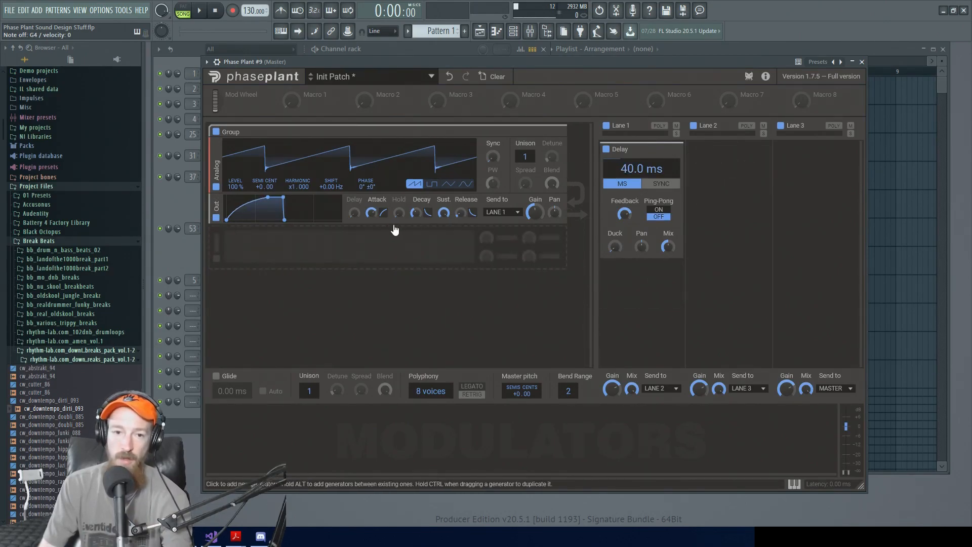
drag(373, 212, 373, 238)
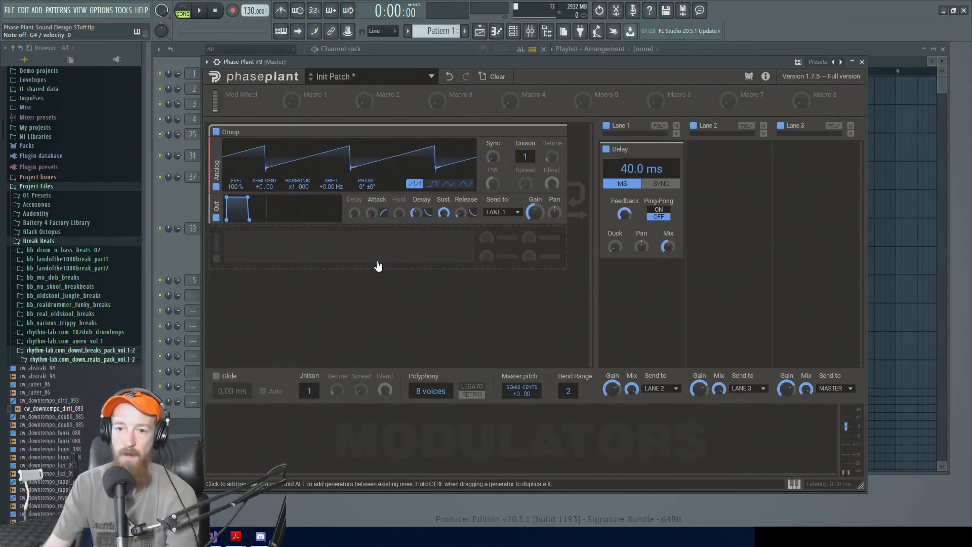
Step: Sweep the Delay's time down to 10.0 ms and back up to 65.3 ms
drag(621, 170, 641, 175)
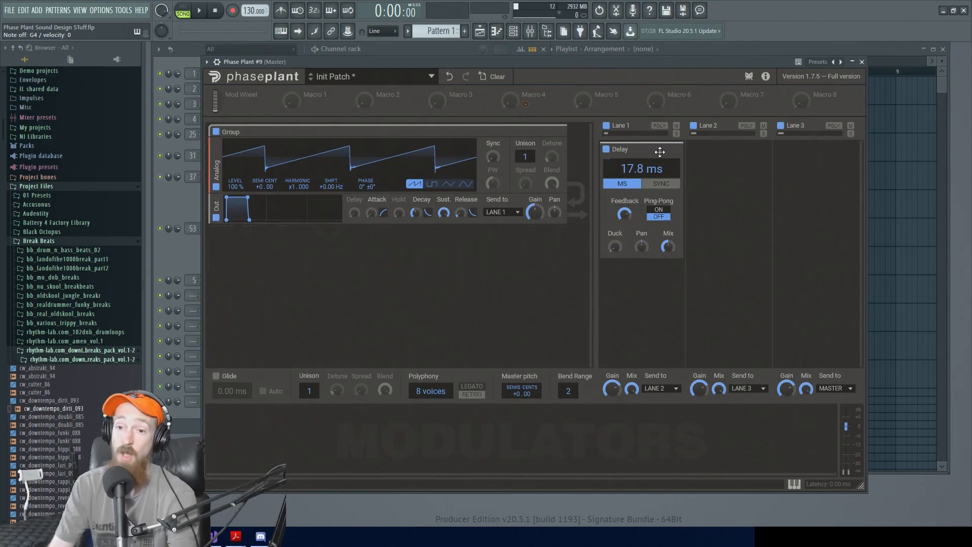
drag(626, 169, 627, 177)
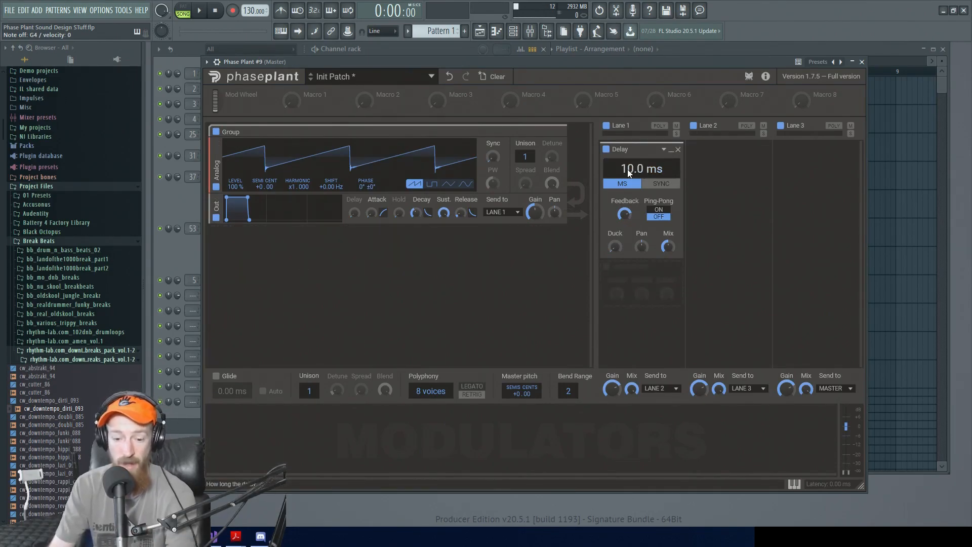
drag(627, 169, 623, 201)
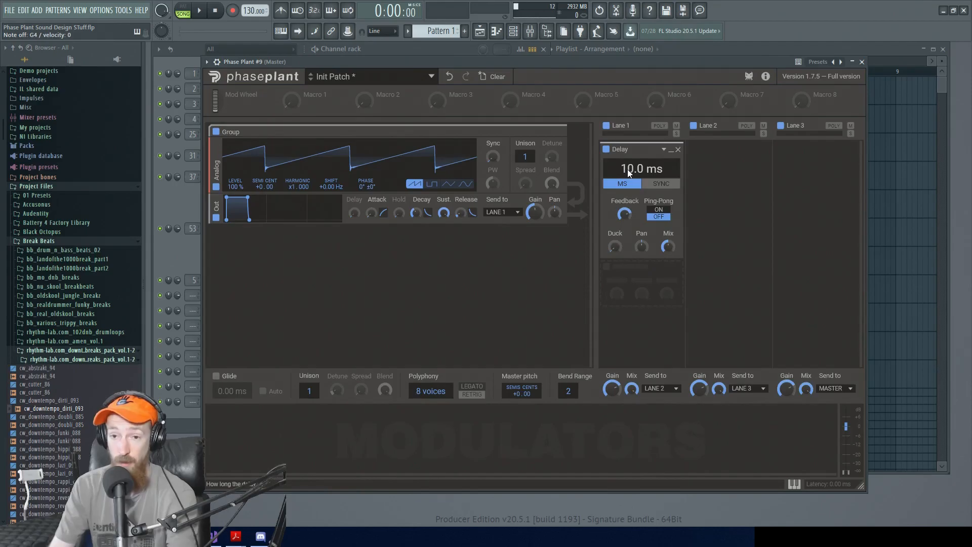
mouse_move(636, 169)
mouse_down()
mouse_move(636, 114)
mouse_move(636, 152)
mouse_up()
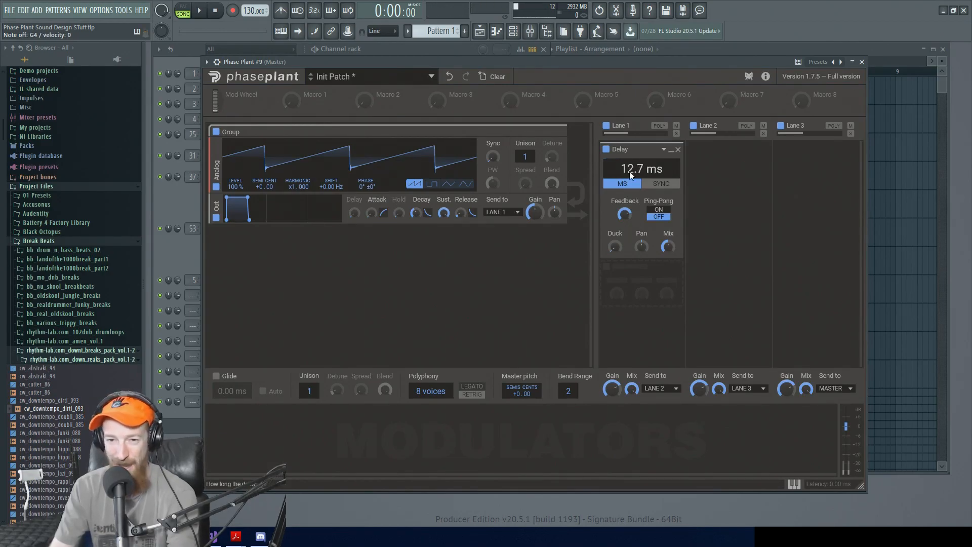
drag(640, 156, 634, 175)
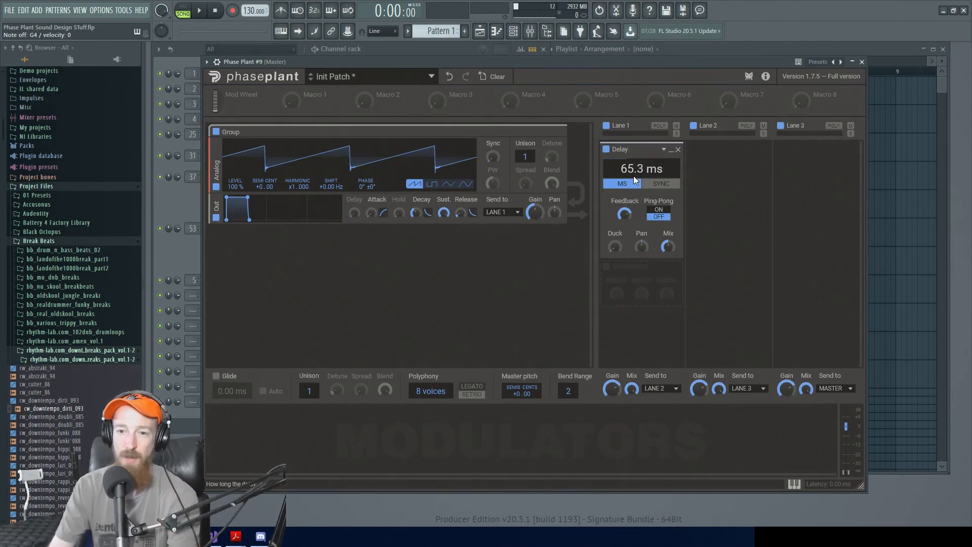
Step: Try the Delay's tempo-synced mode at 3/16, return it to milliseconds at 69.9 ms and adjust its feedback
click(658, 185)
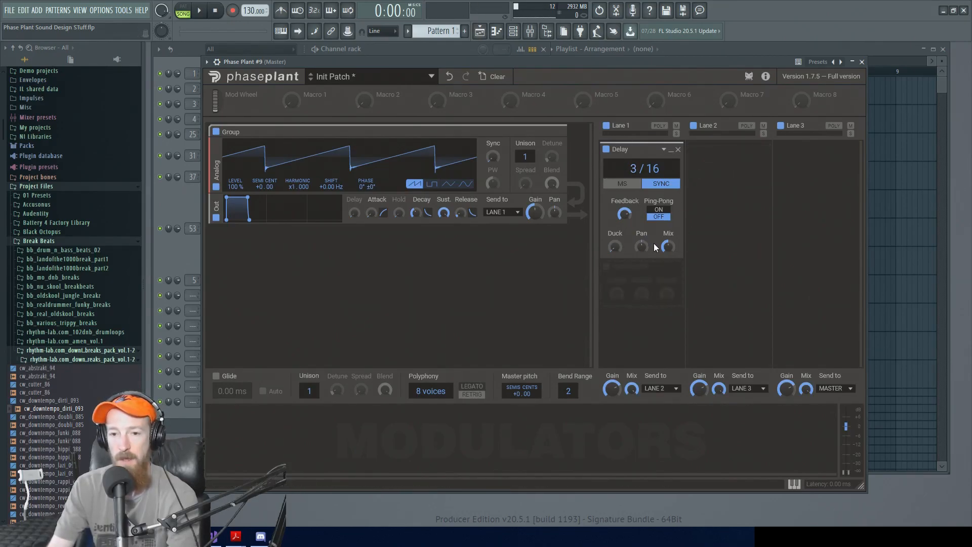
drag(623, 212, 627, 217)
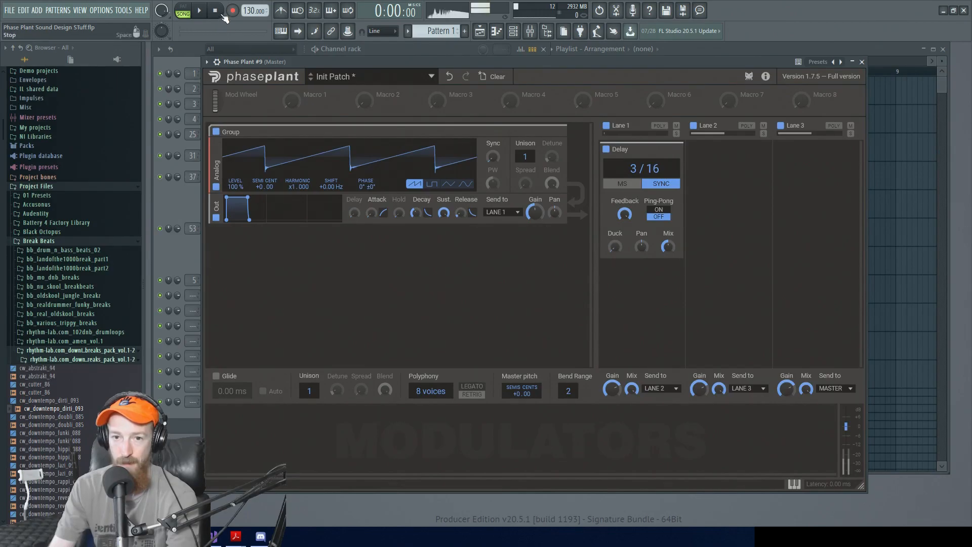
click(622, 184)
mouse_move(636, 169)
mouse_down()
mouse_move(636, 187)
mouse_move(635, 151)
mouse_move(635, 167)
mouse_up()
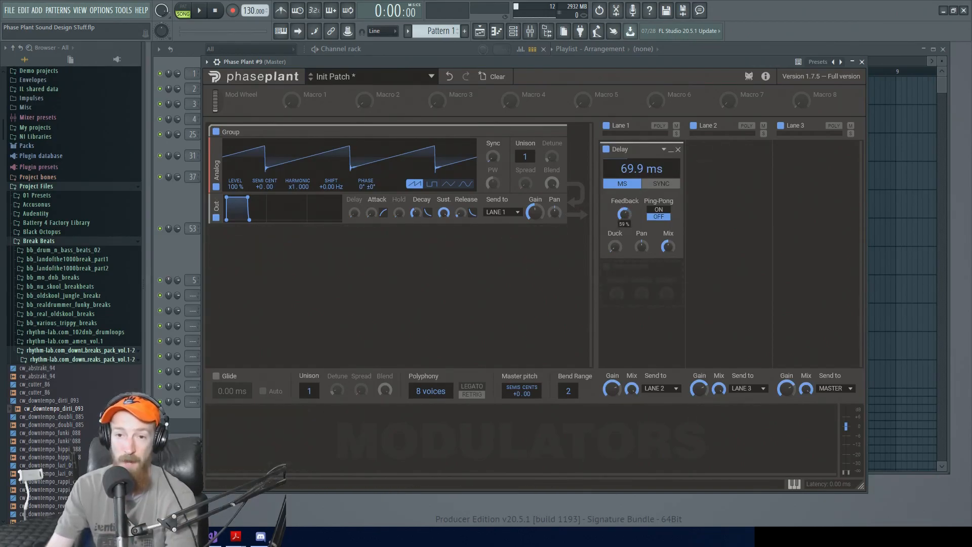
drag(627, 213, 626, 253)
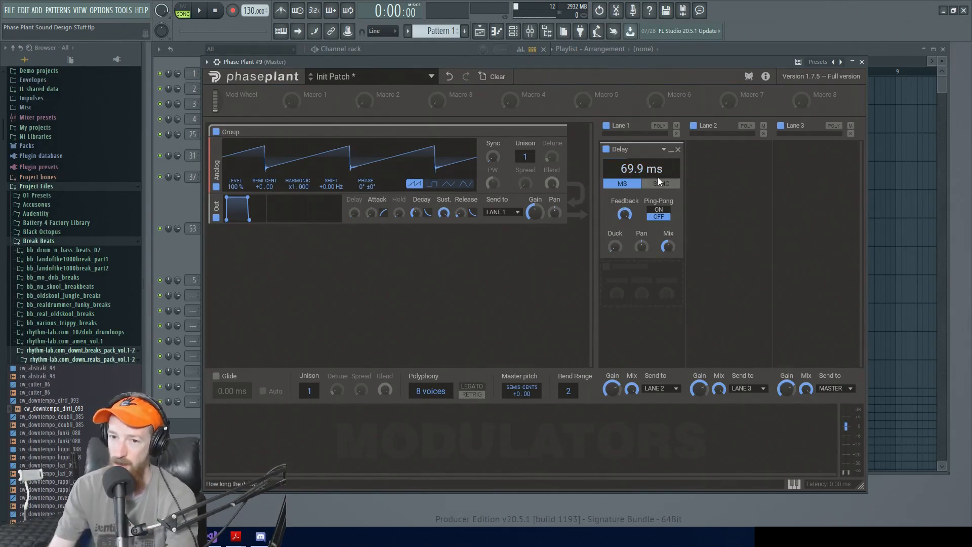
Step: Compare the Delay's Ping-Pong on and off, with the time raised to 83.0 ms and the echo panned off centre
click(665, 209)
click(664, 216)
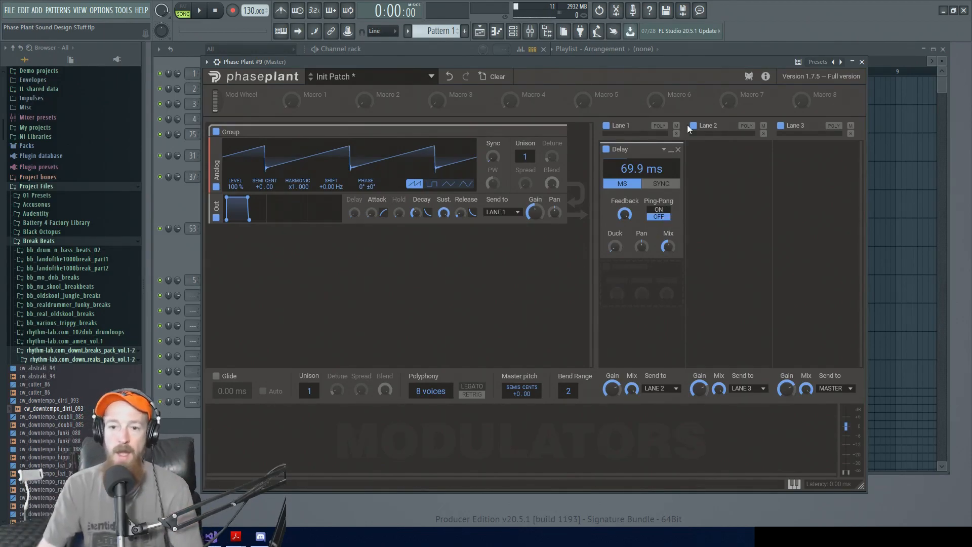
click(664, 215)
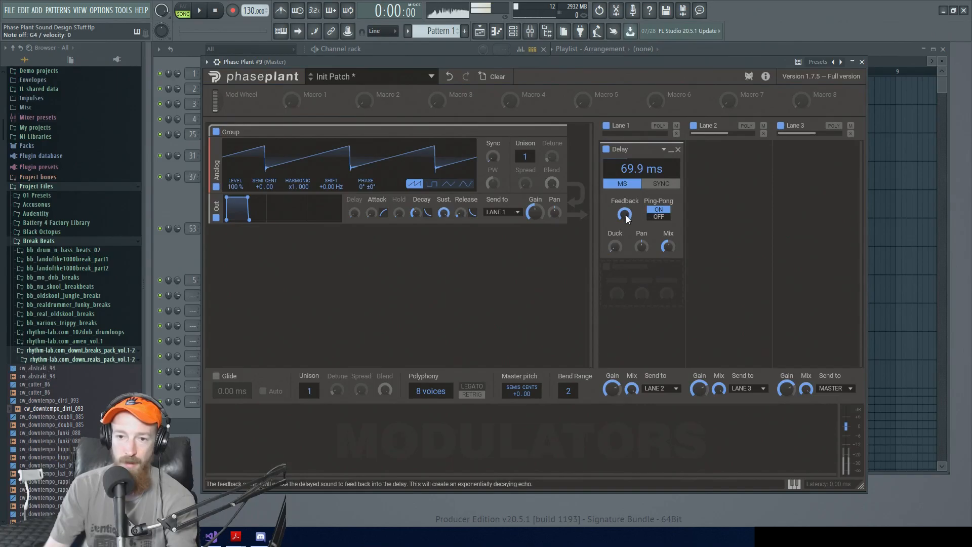
drag(629, 166, 630, 160)
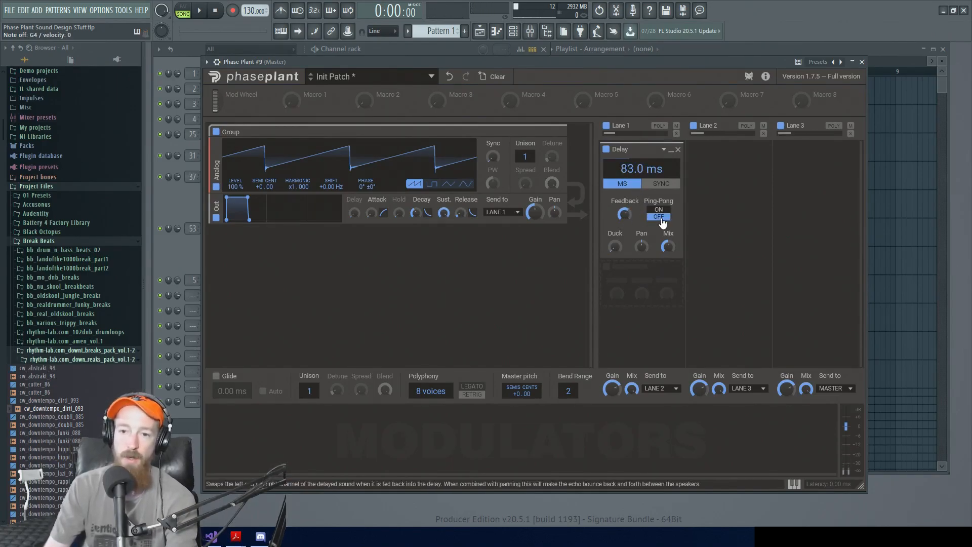
drag(643, 247, 643, 231)
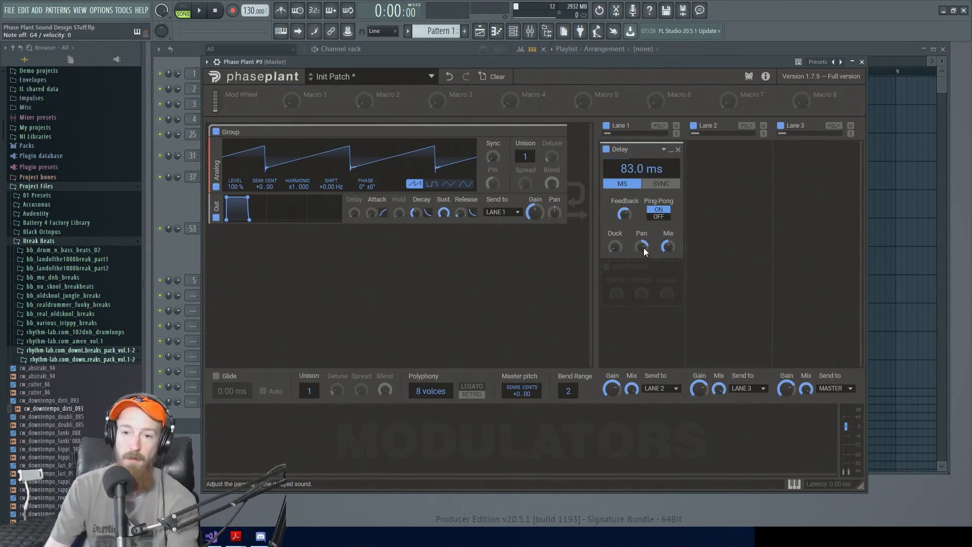
click(657, 217)
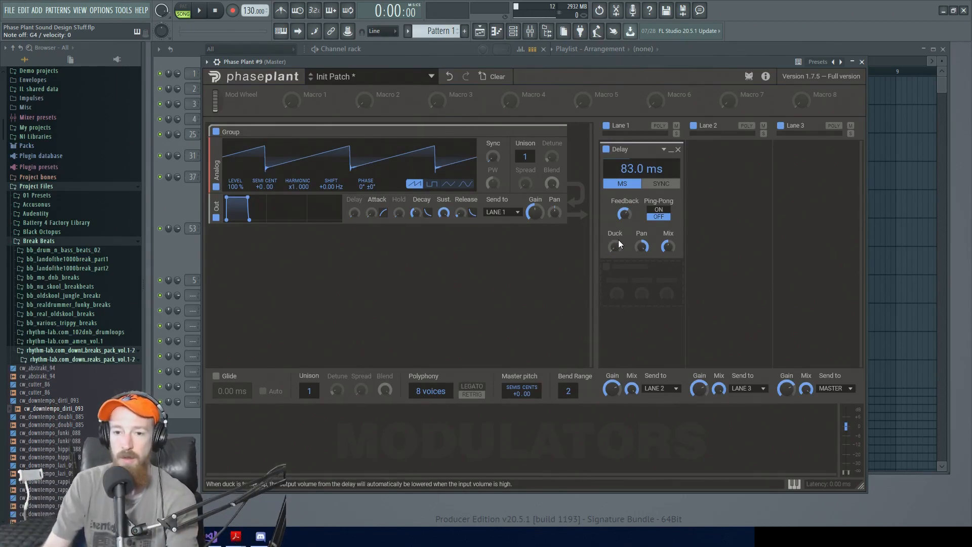
Step: Try full ducking on the Delay with its time shortened to 29.3 ms, and turn Duck back down to zero
drag(616, 249, 615, 177)
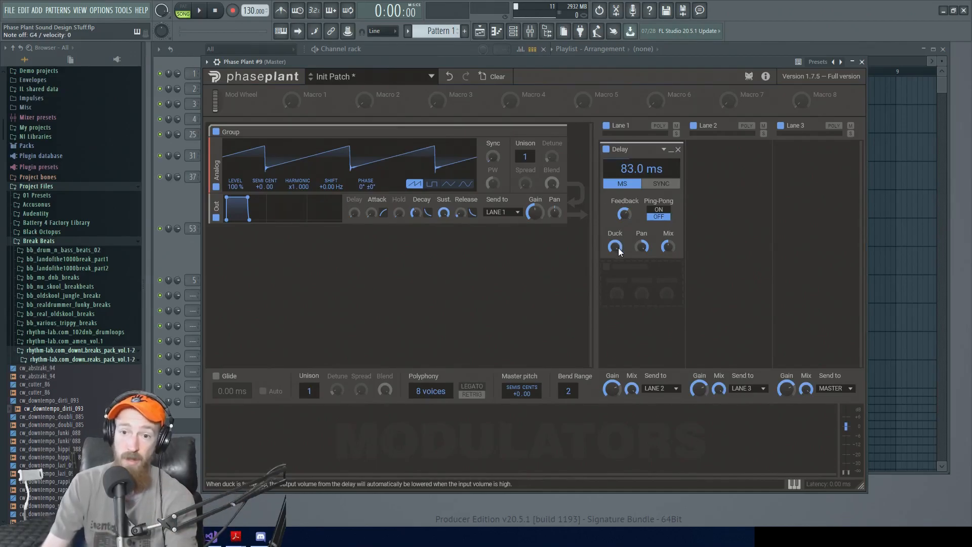
drag(618, 248, 615, 223)
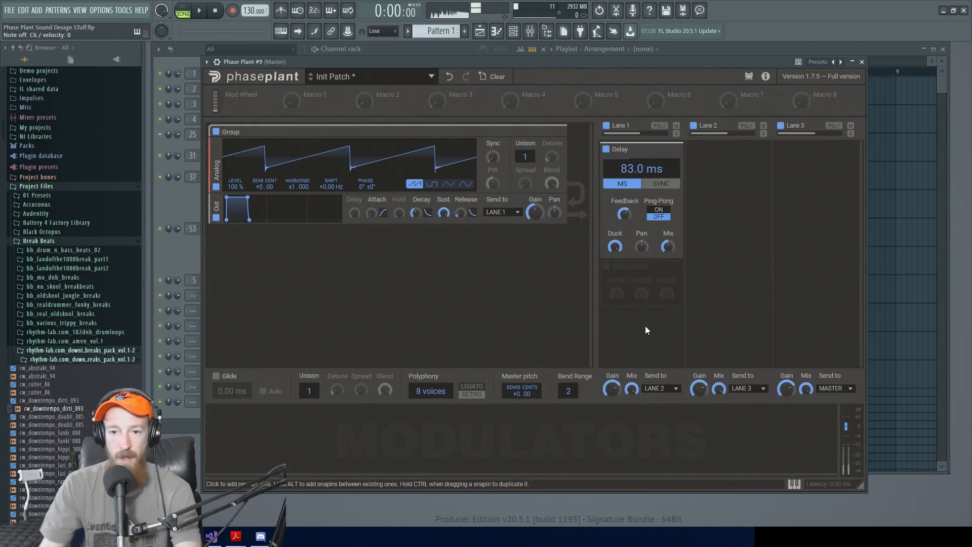
drag(626, 171, 626, 256)
click(626, 215)
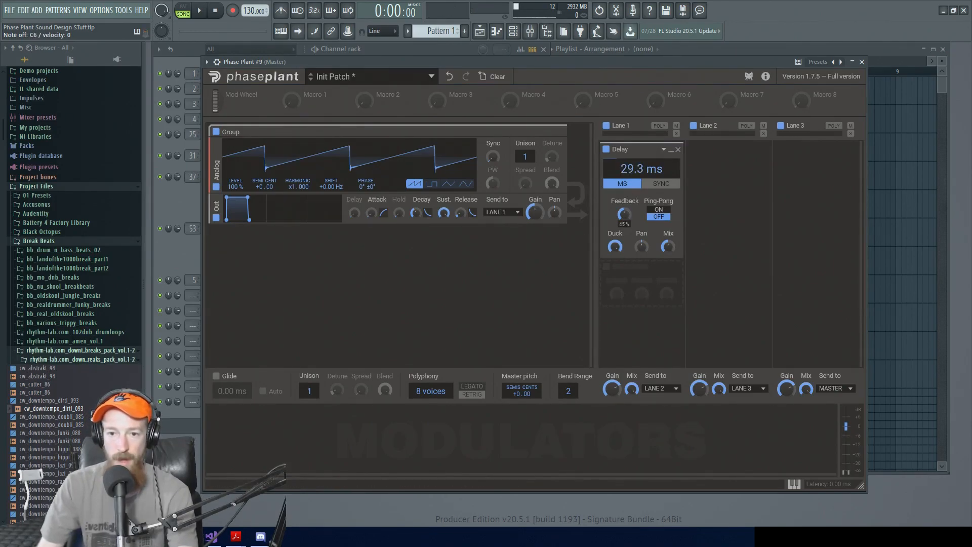
drag(627, 216, 628, 216)
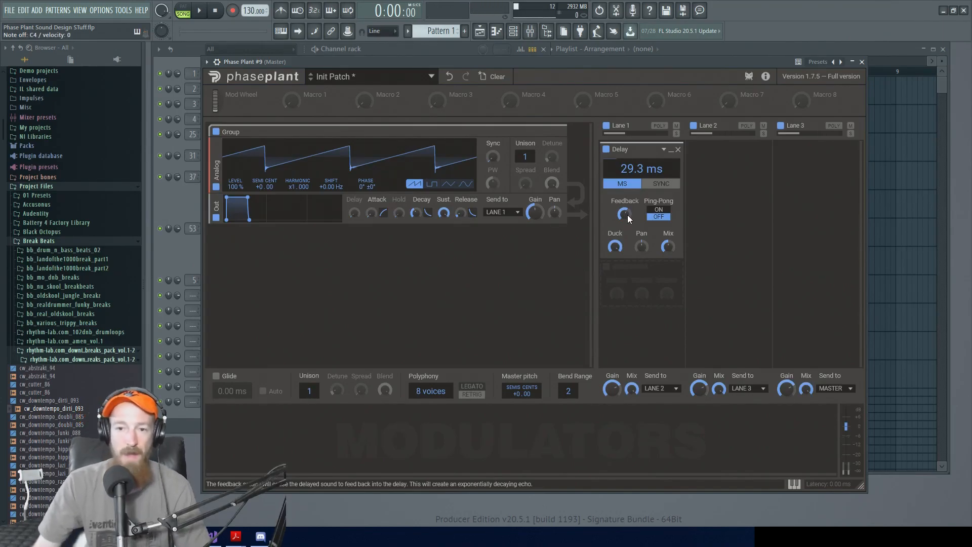
drag(612, 250, 612, 273)
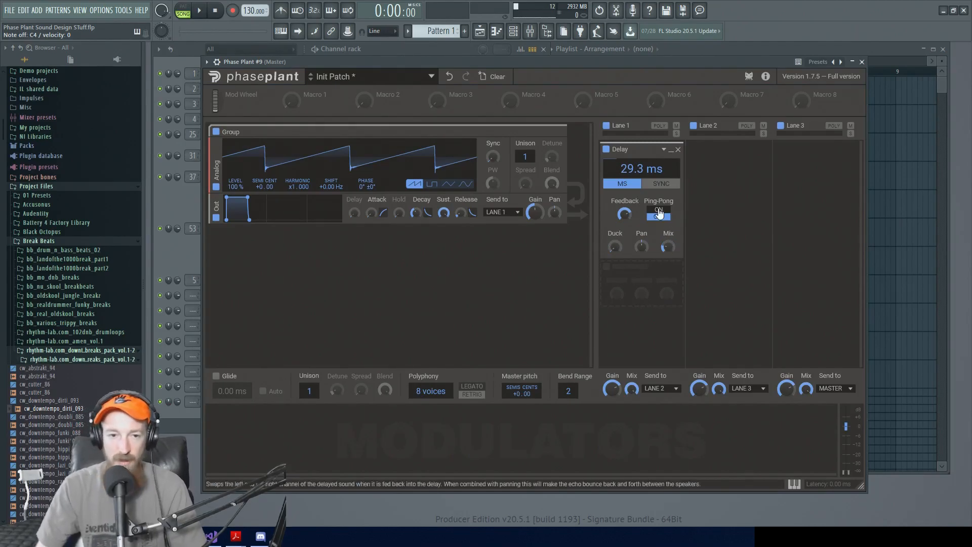
Step: Remove the Delay from Lane 1 and switch to the Phase Plant #8 instance with the sample-based patch
click(678, 150)
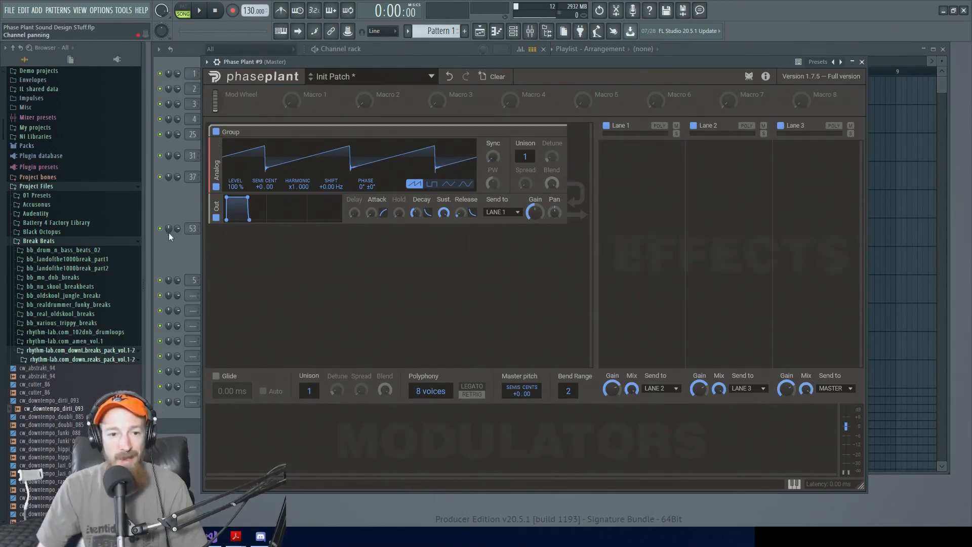
click(186, 248)
click(282, 398)
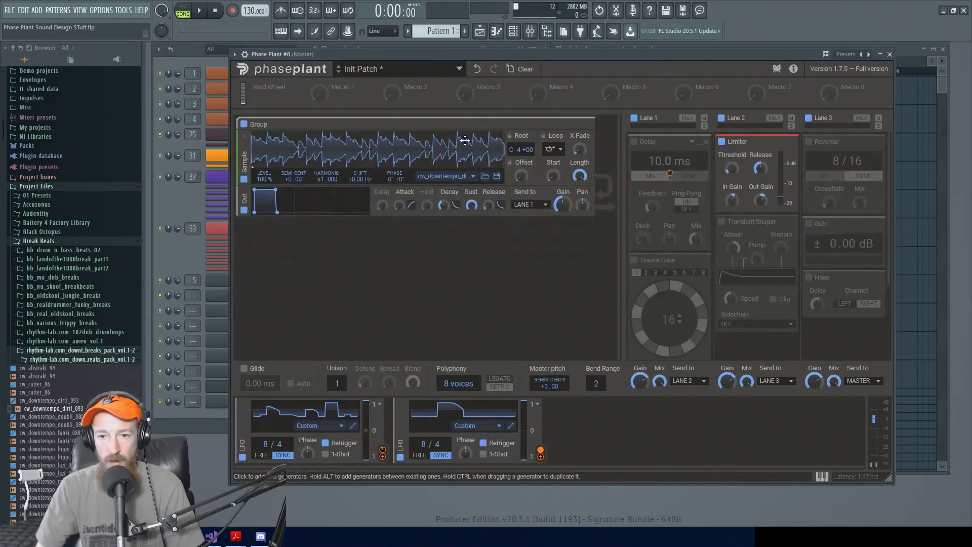
Step: Enable the Delay in Lane 1 and examine the first LFO's custom curve in the Curve Editor
click(634, 142)
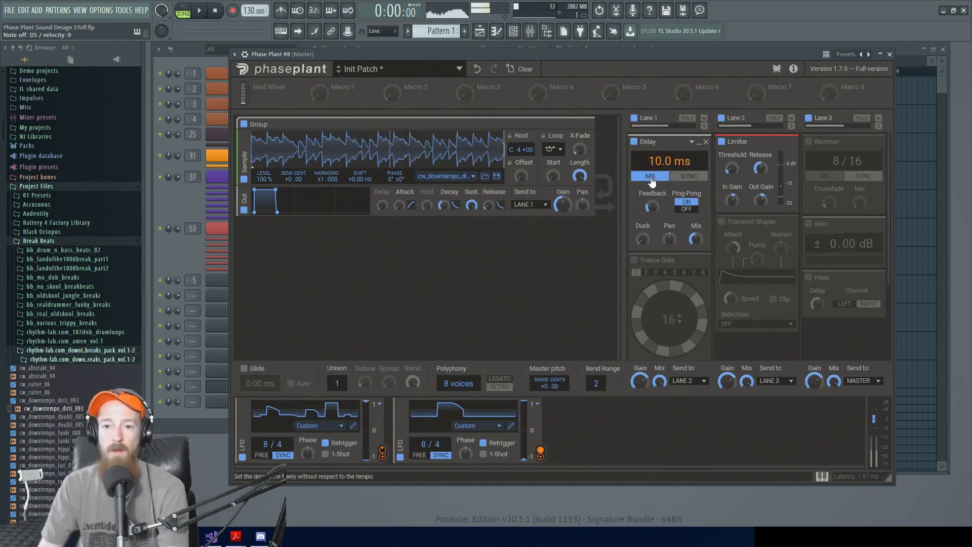
click(353, 426)
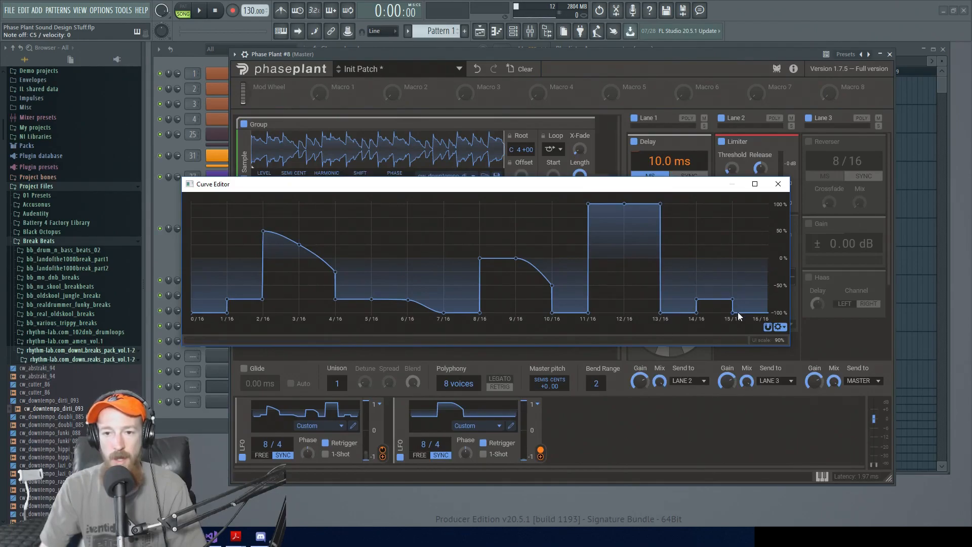
drag(645, 187, 660, 255)
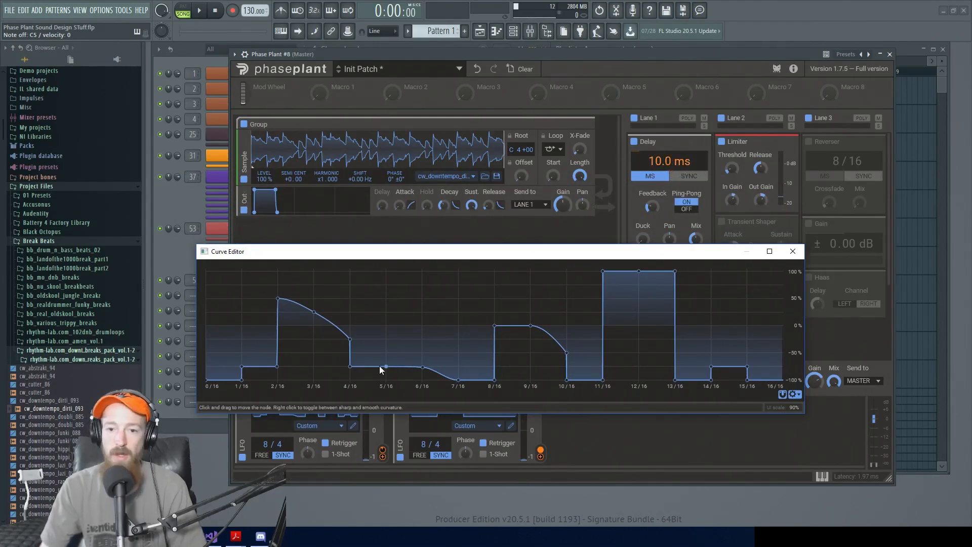
drag(565, 251, 565, 168)
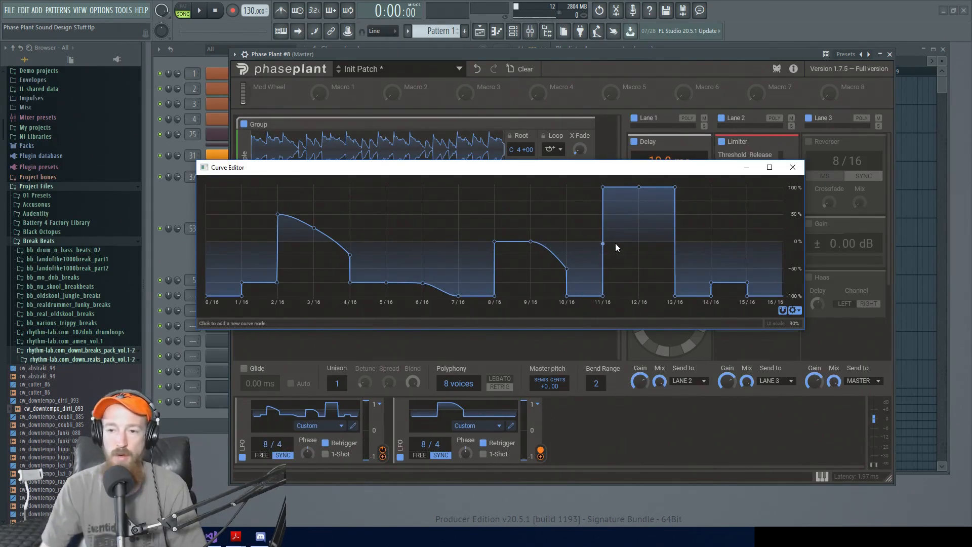
drag(690, 174, 691, 240)
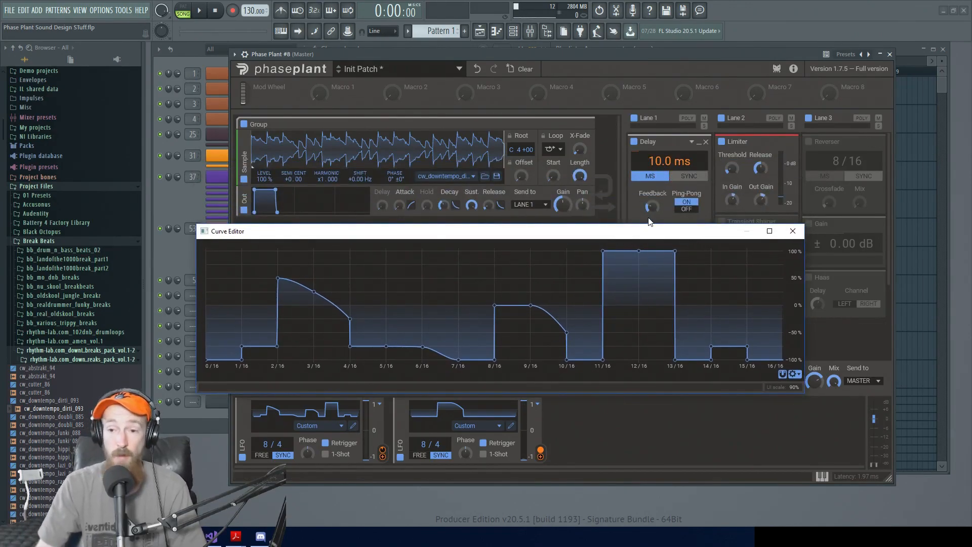
click(793, 231)
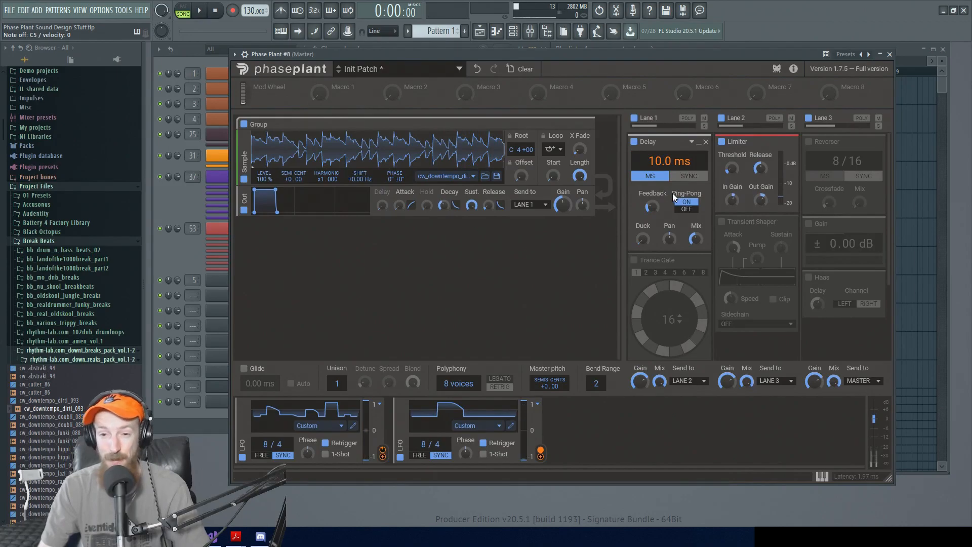
Step: Enable the Trance Gate in Lane 1 in place of the Delay and set its resolution to 1/32
click(634, 261)
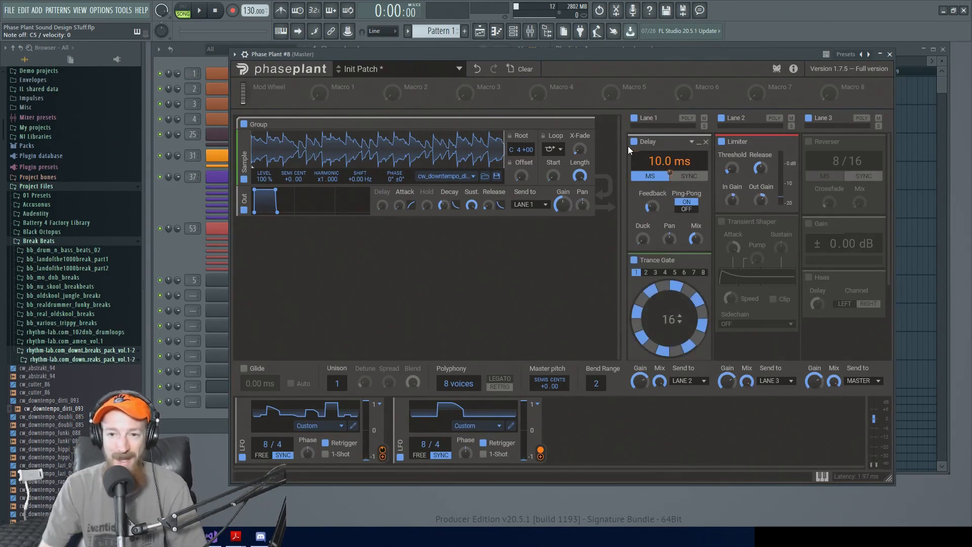
scroll(721, 204, down, 3)
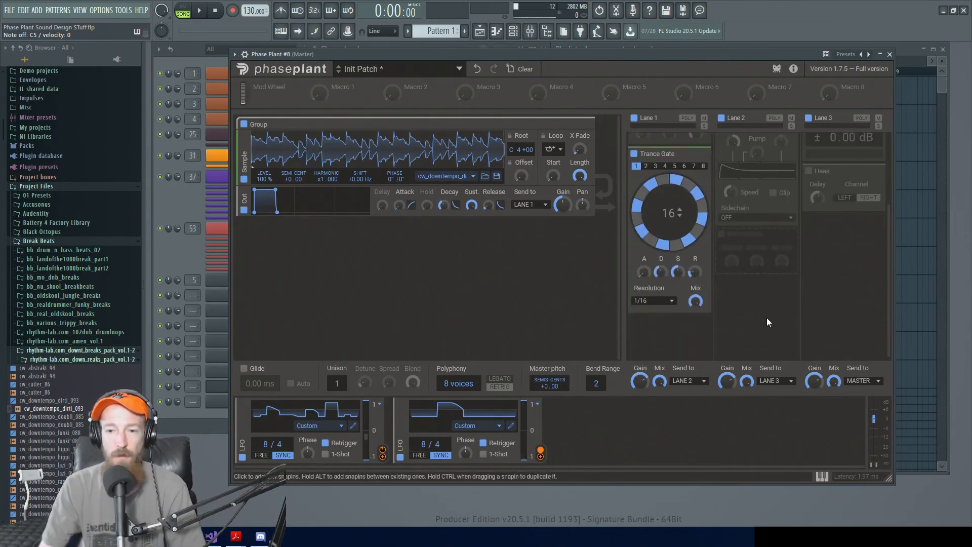
scroll(766, 317, up, 1)
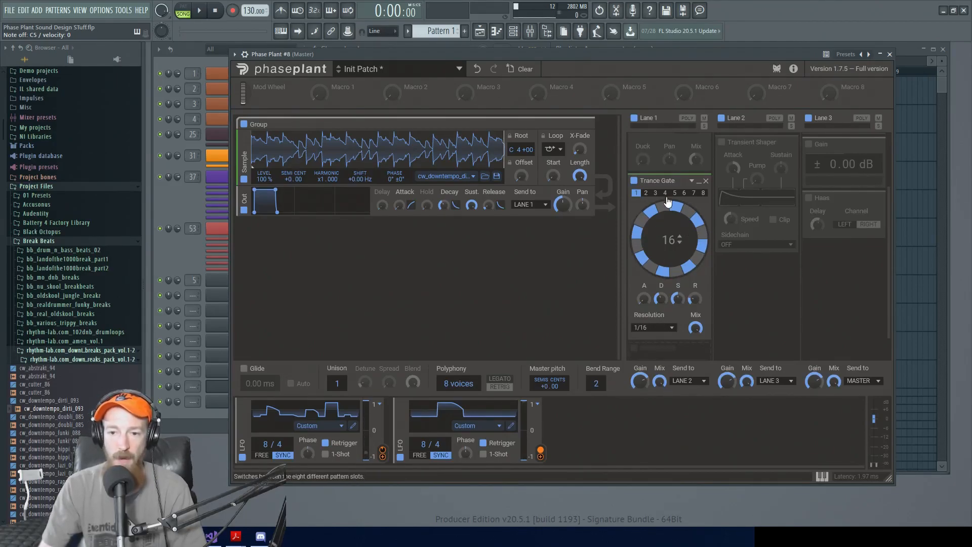
click(667, 328)
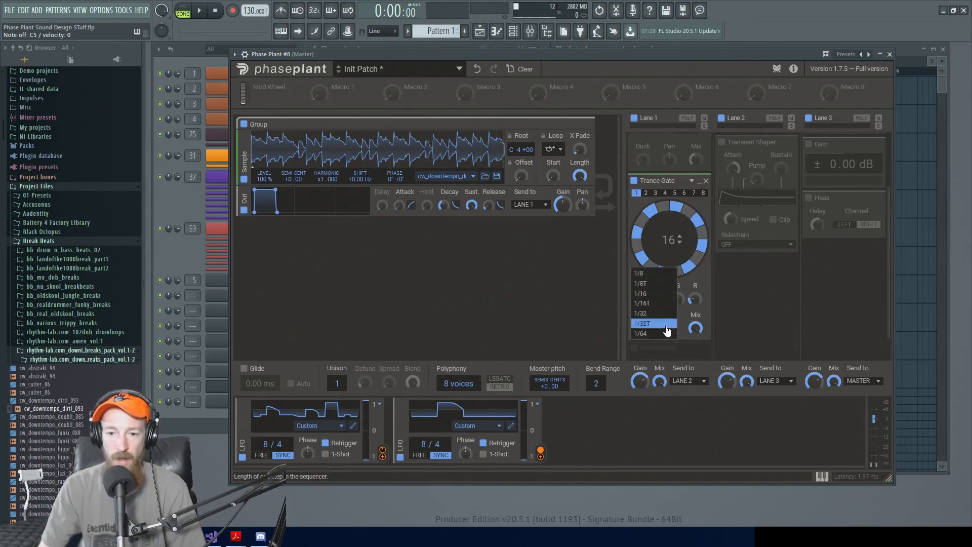
click(664, 314)
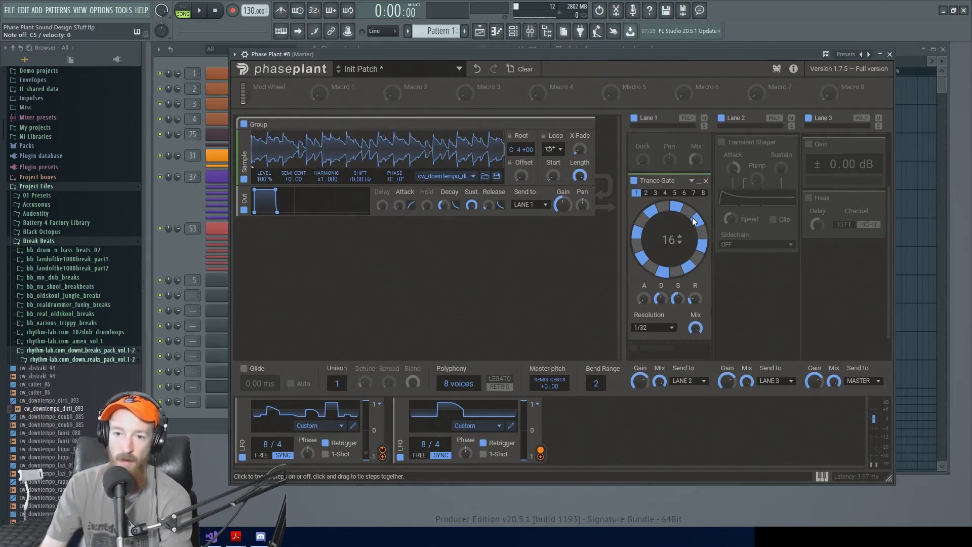
Step: Look through the Trance Gate's eight pattern slots and return to pattern 1
click(693, 193)
click(704, 194)
click(684, 194)
click(664, 194)
click(656, 194)
click(645, 194)
click(636, 194)
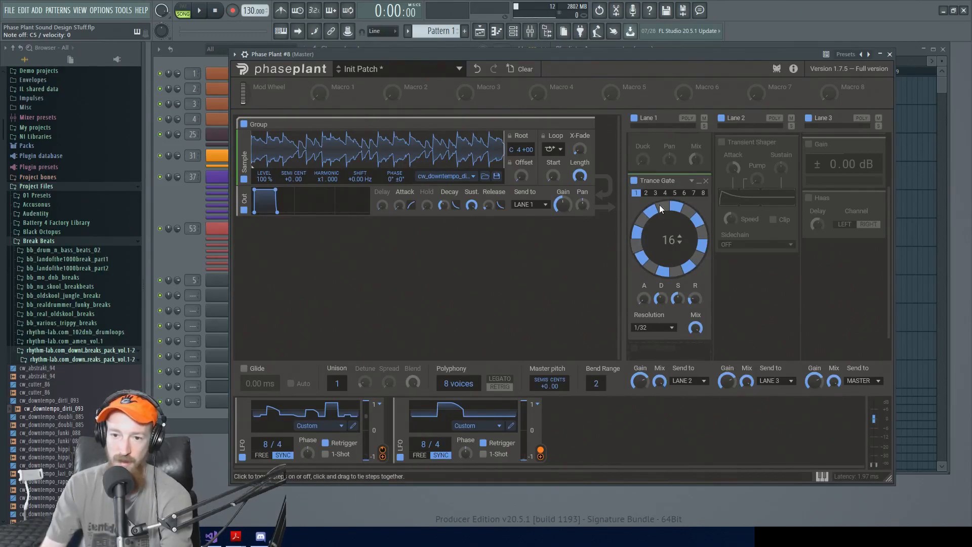
Step: Try a longer release on the Trance Gate's envelope, reset it, and raise the sustain to full
drag(692, 300, 692, 291)
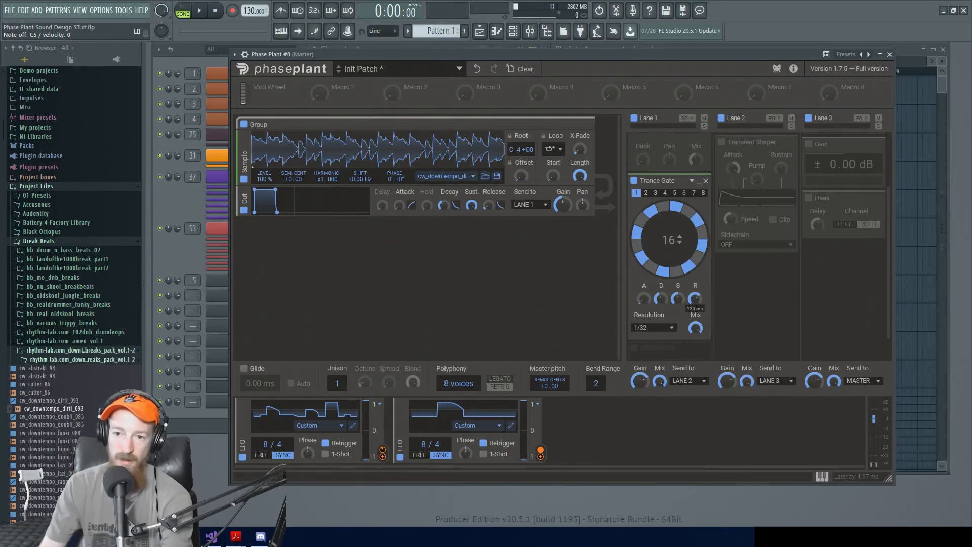
drag(694, 301, 694, 297)
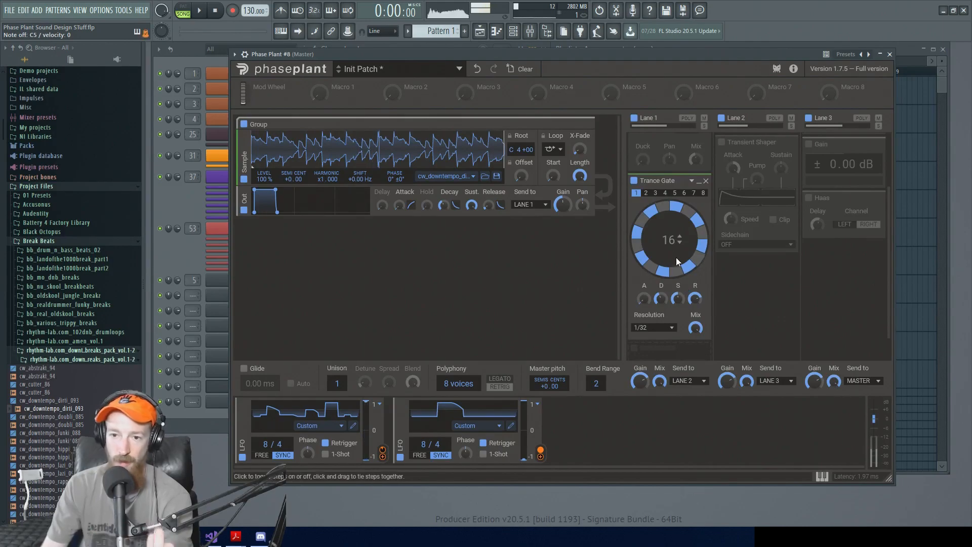
double_click(694, 300)
double_click(681, 298)
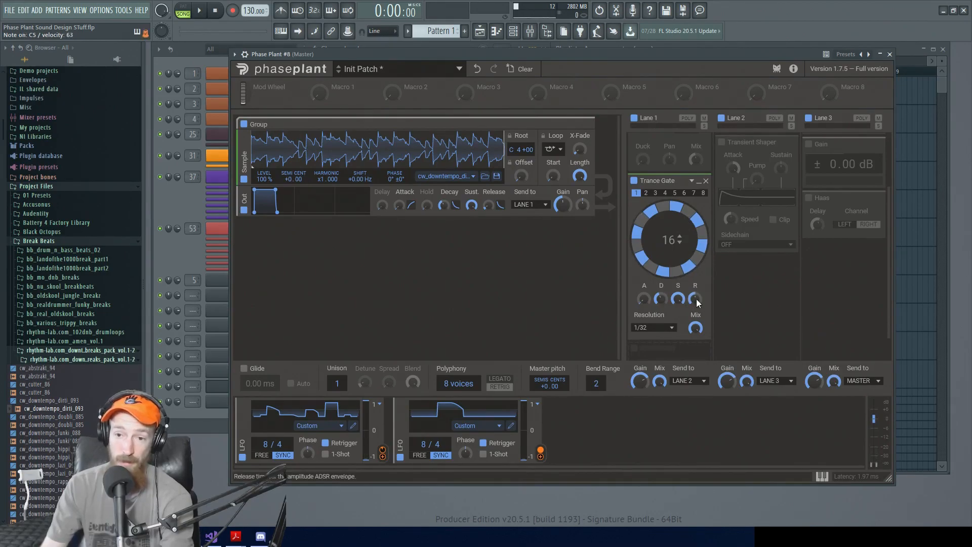
Step: Tighten the Trance Gate's envelope with shorter release and decay and lower sustain, and set its resolution to 1/16
drag(696, 299, 678, 336)
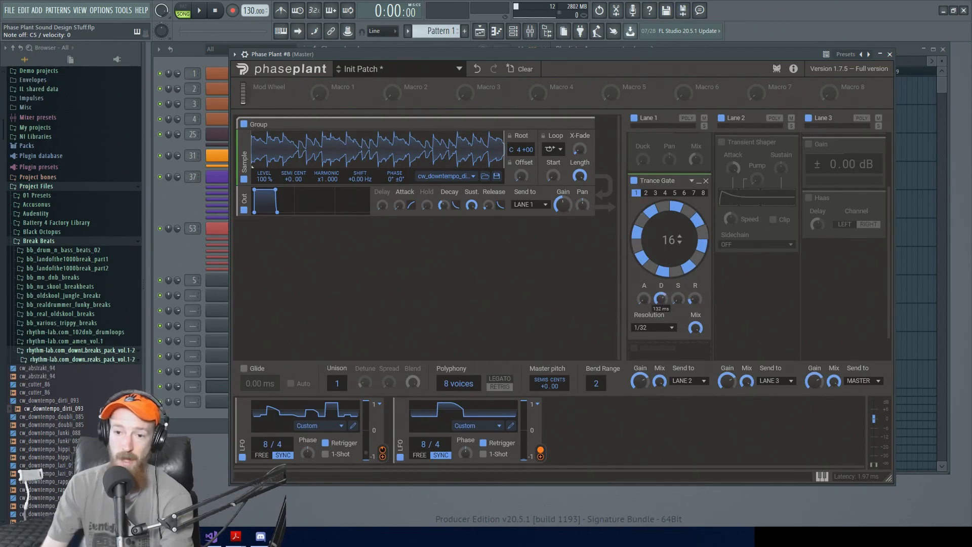
drag(664, 303, 653, 344)
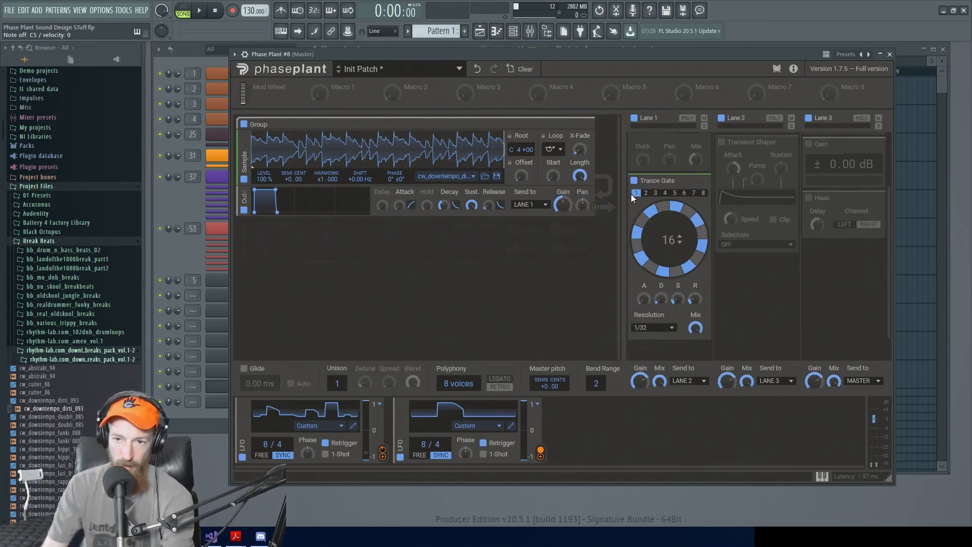
click(661, 328)
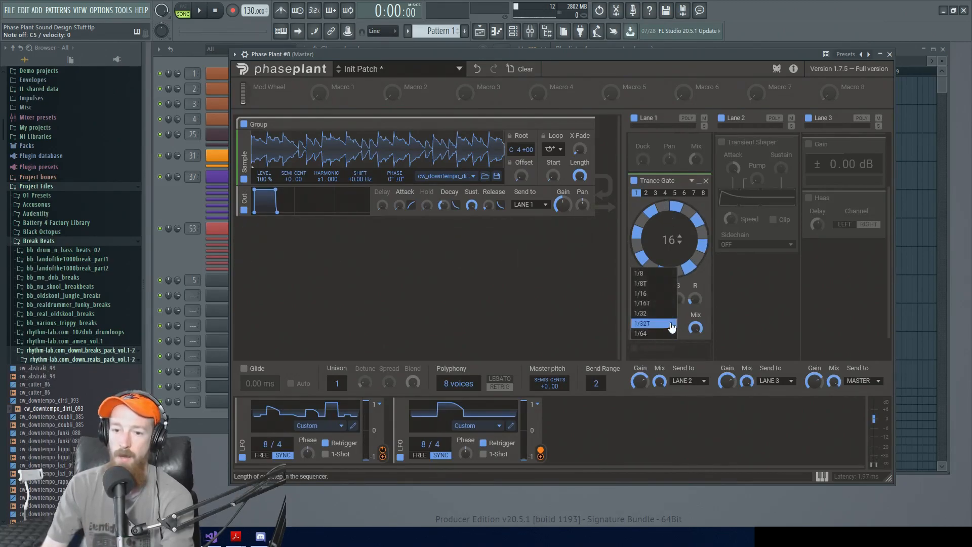
click(671, 294)
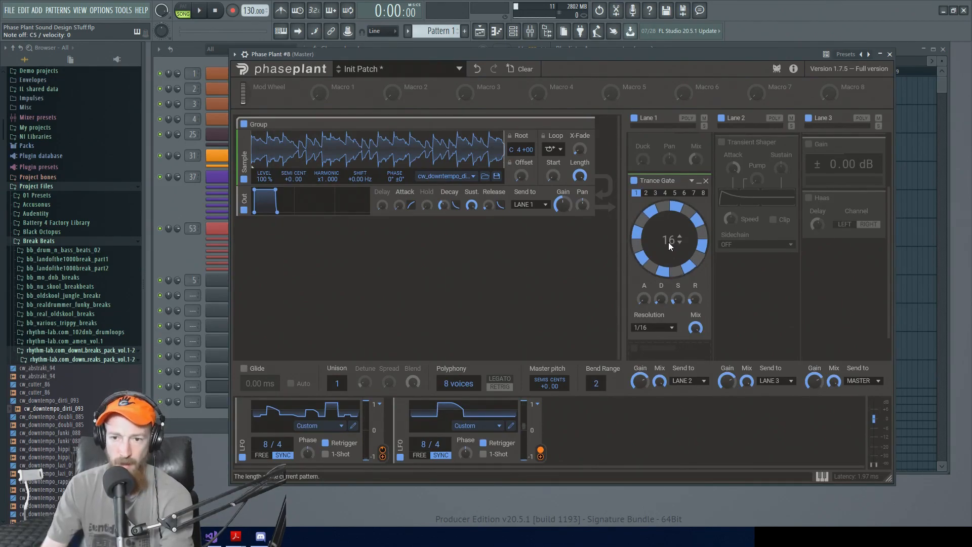
Step: Try a 17-step pattern length on the Trance Gate and set it back to 16
drag(669, 241, 669, 235)
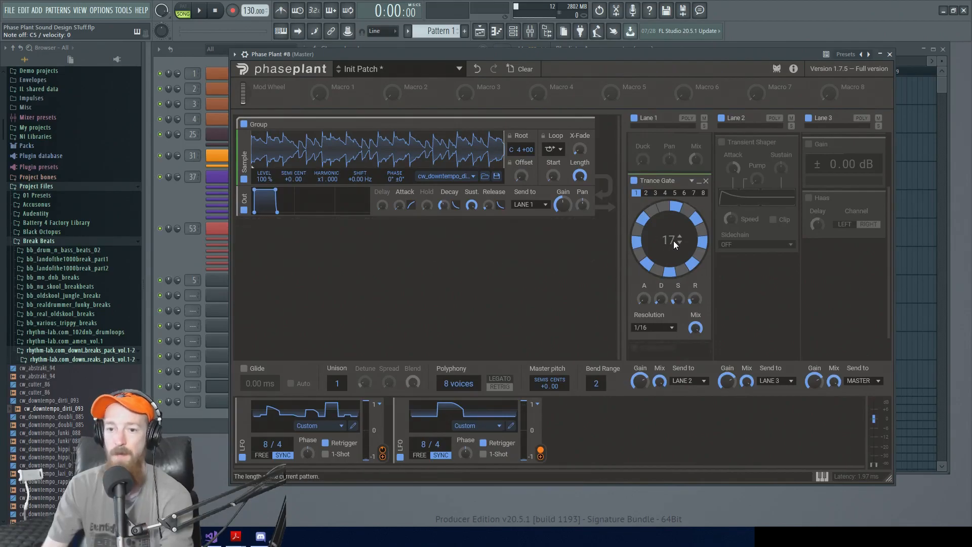
scroll(669, 241, down, 1)
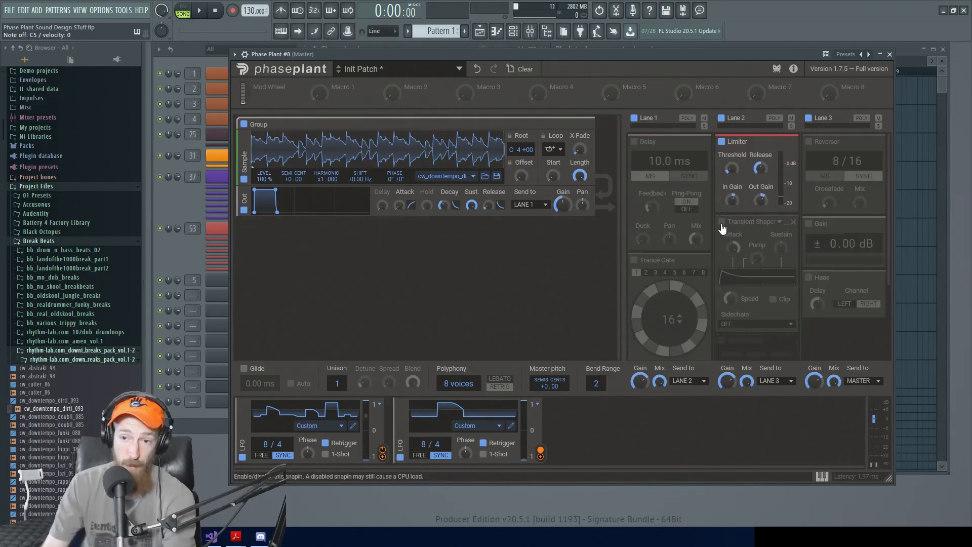
Step: Enable the Transient Shaper in Lane 2, adjust its attack, and try some pump before resetting it
click(722, 223)
scroll(759, 163, down, 1)
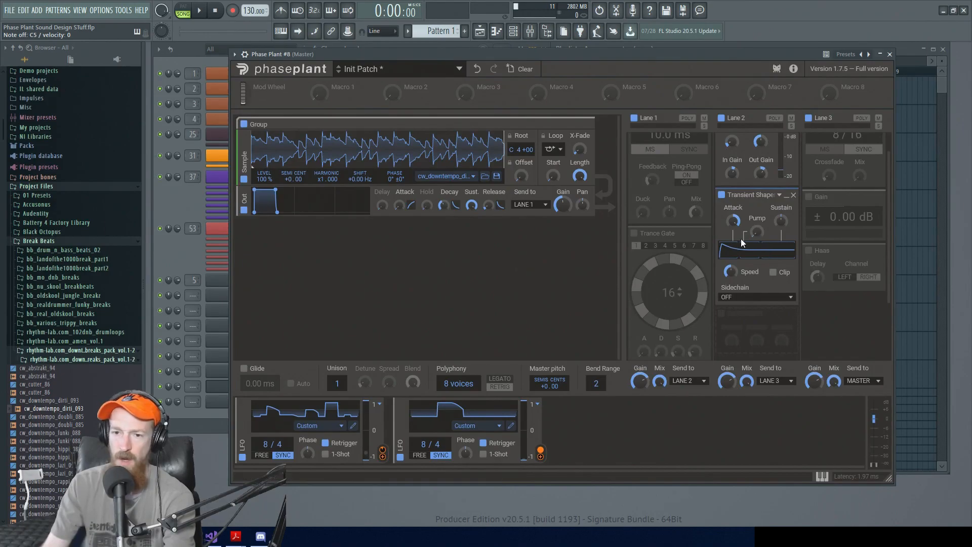
drag(732, 229, 735, 227)
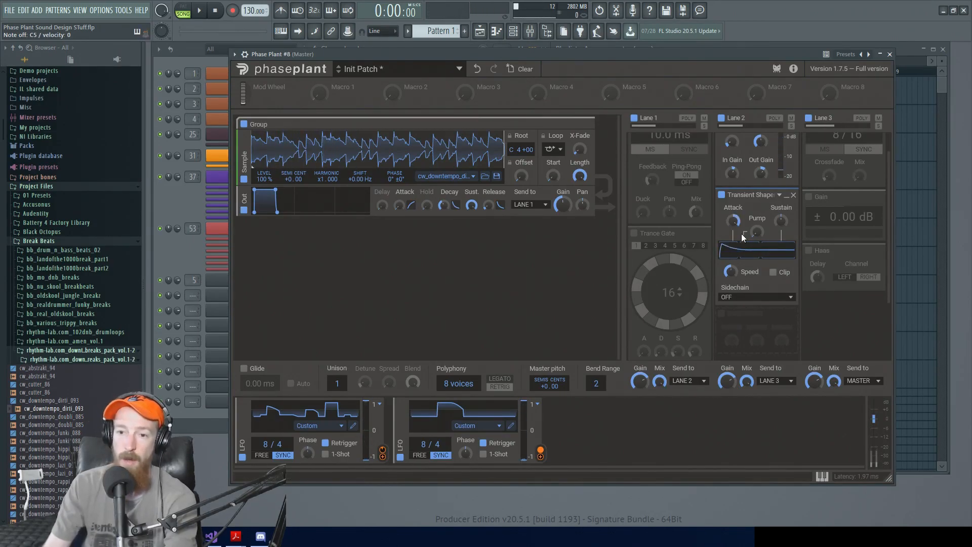
drag(755, 232, 756, 231)
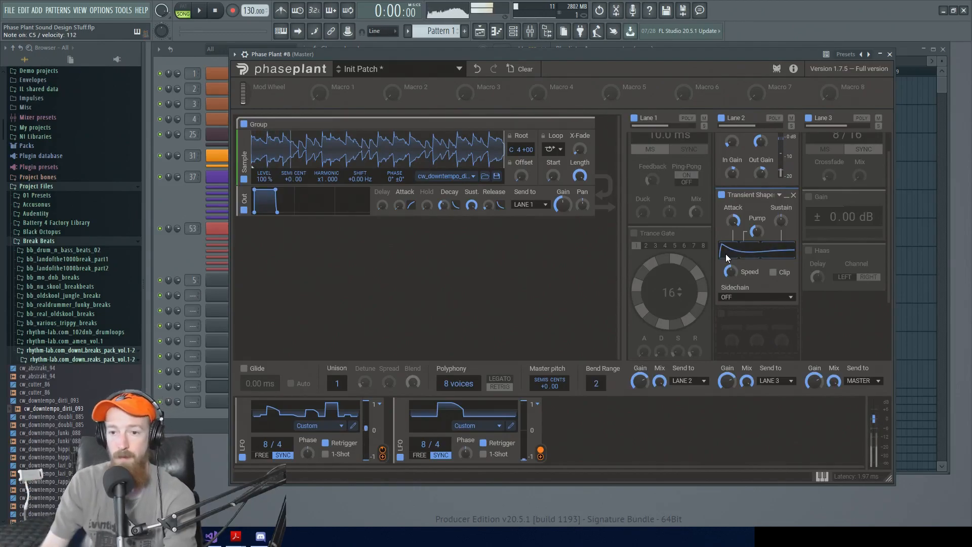
double_click(755, 230)
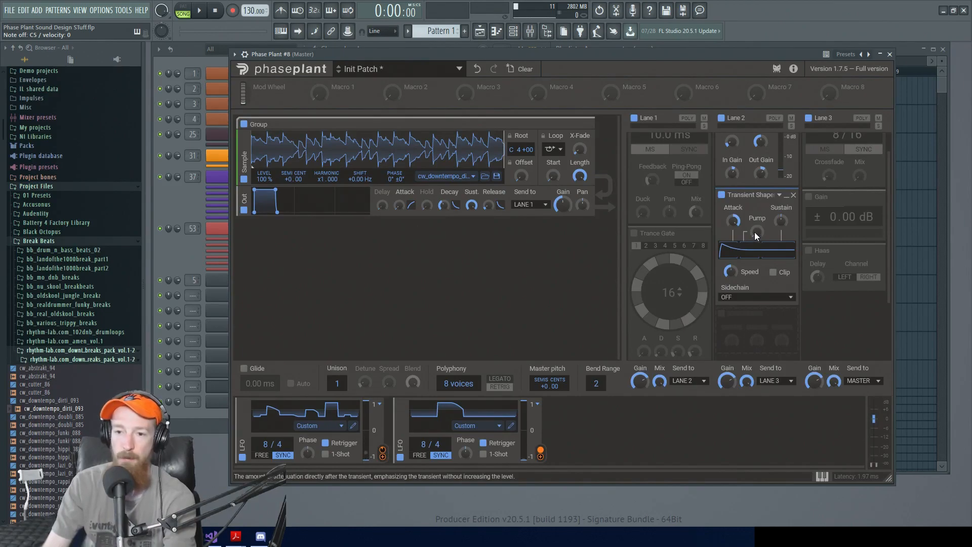
Step: Try lower and higher sustain on the Transient Shaper and reset it to default
drag(782, 222, 779, 220)
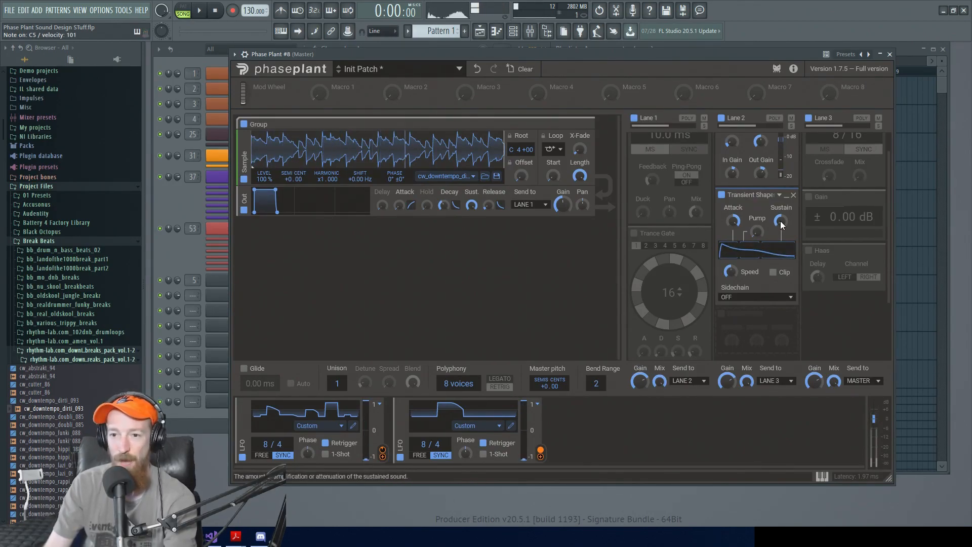
drag(779, 221, 782, 221)
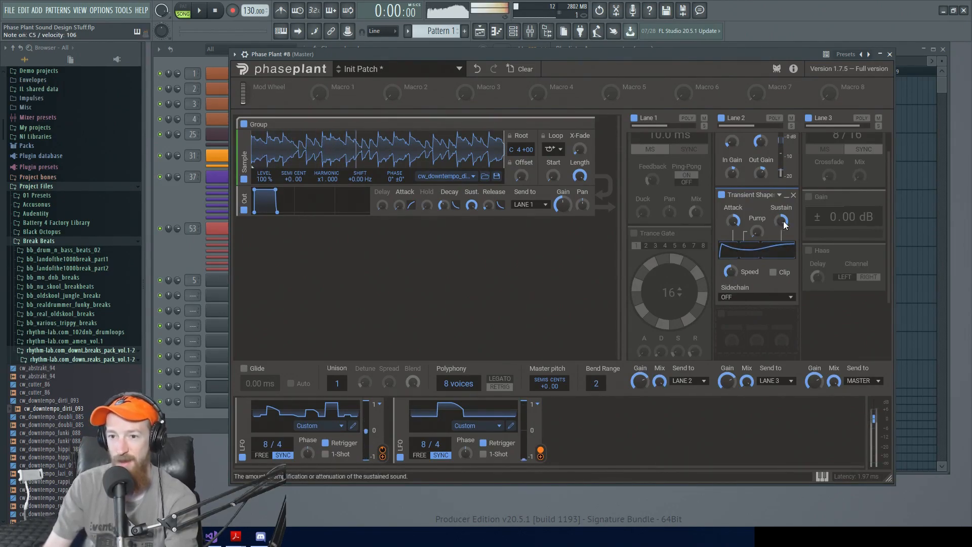
double_click(782, 220)
Step: Try faster and slower speed settings on the Transient Shaper and restore the default speed
drag(731, 271, 731, 221)
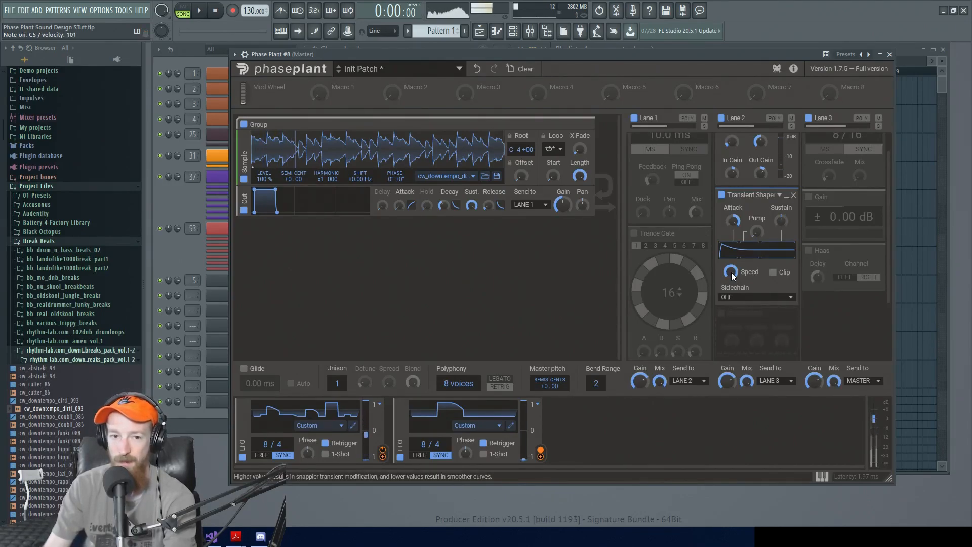
click(731, 272)
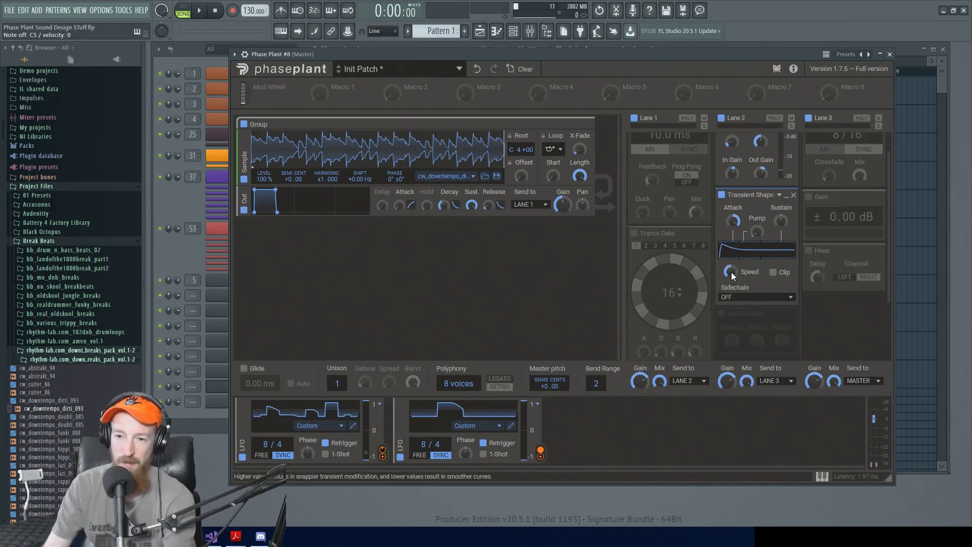
drag(731, 272, 731, 286)
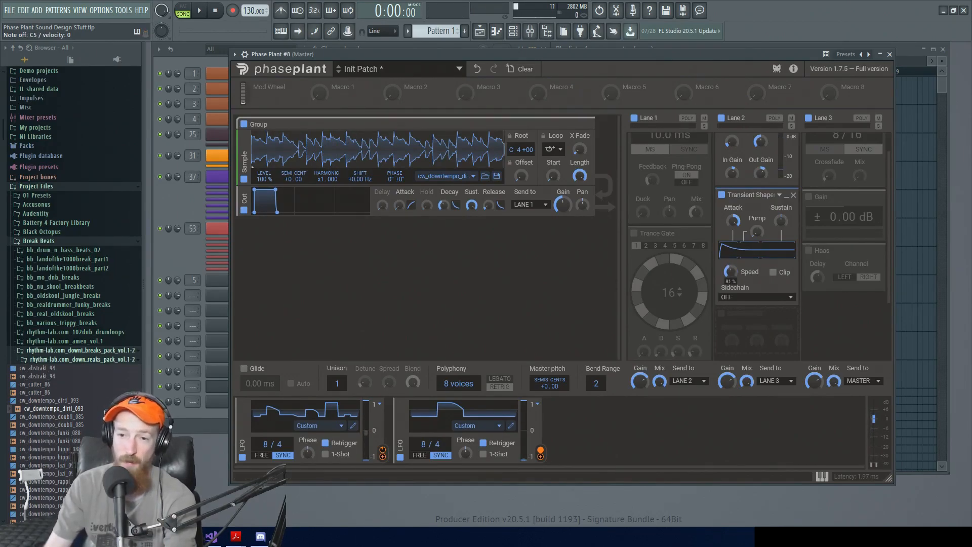
double_click(728, 272)
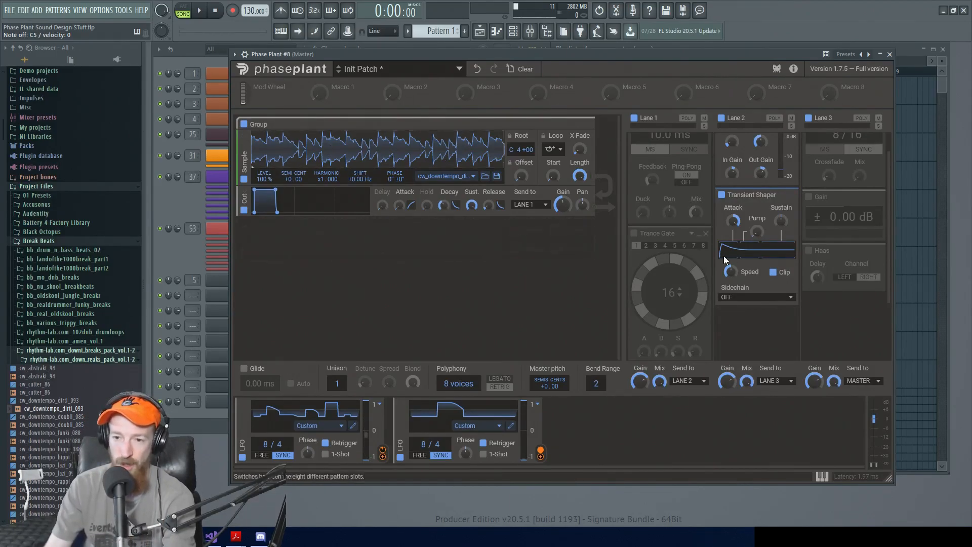
Step: Turn off the Transient Shaper's Clip option, try the Sideband sidechain and return it to Off, and disable the effect
click(775, 274)
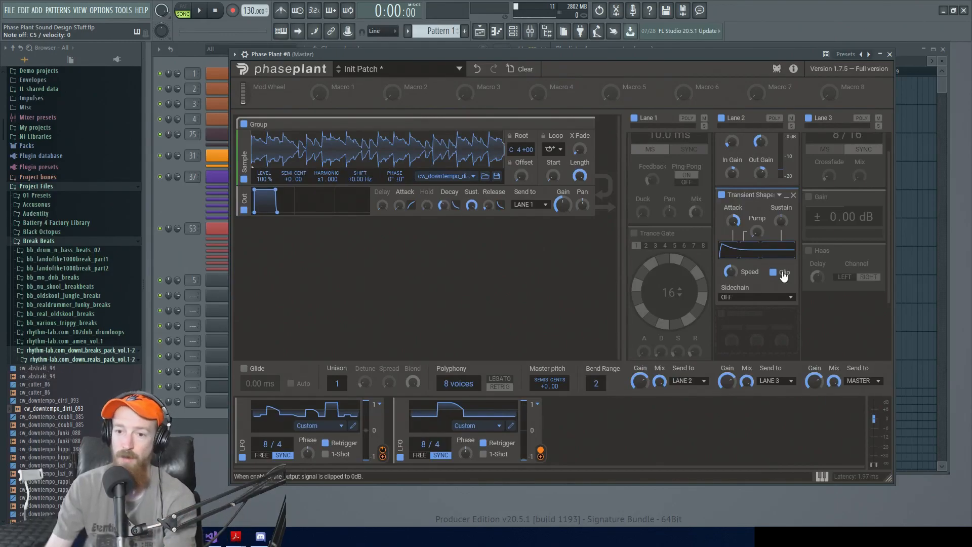
click(764, 297)
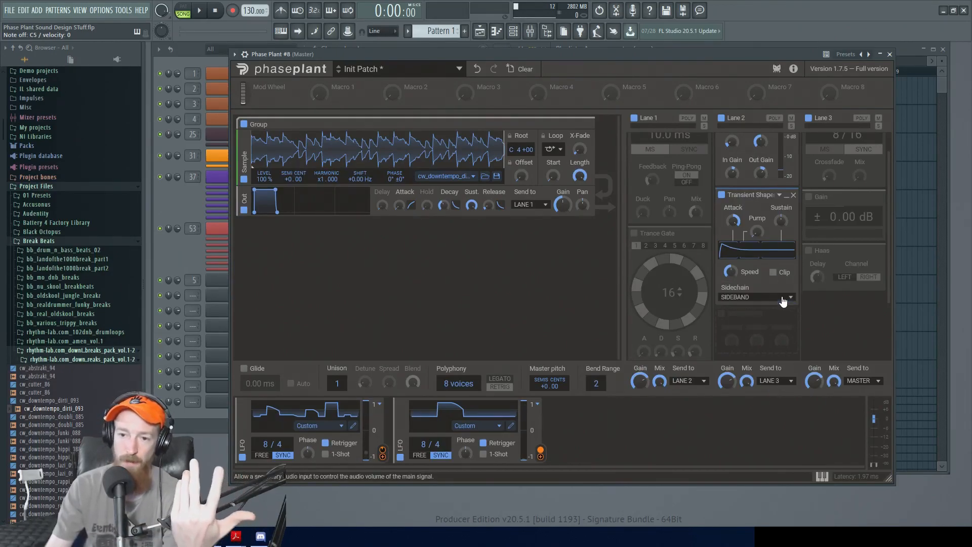
click(777, 291)
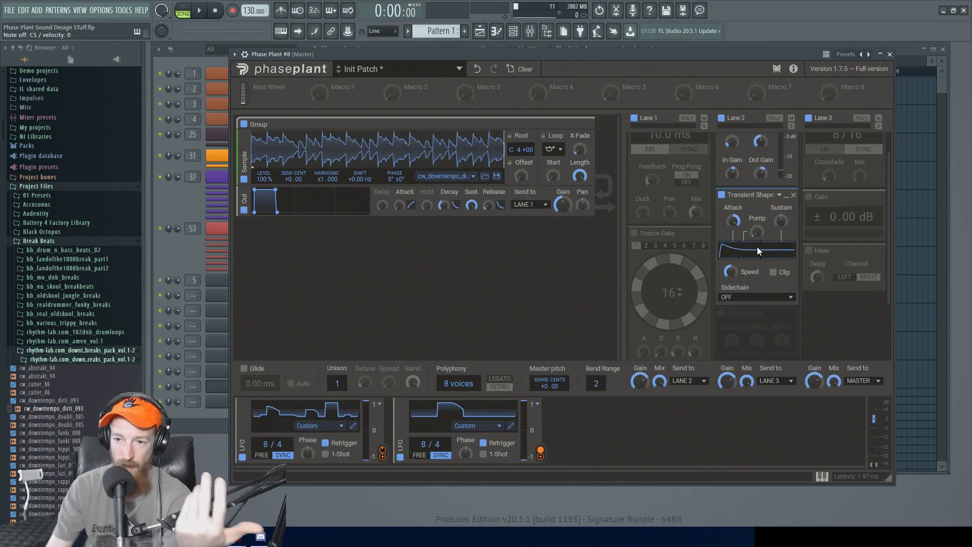
scroll(757, 247, up, 1)
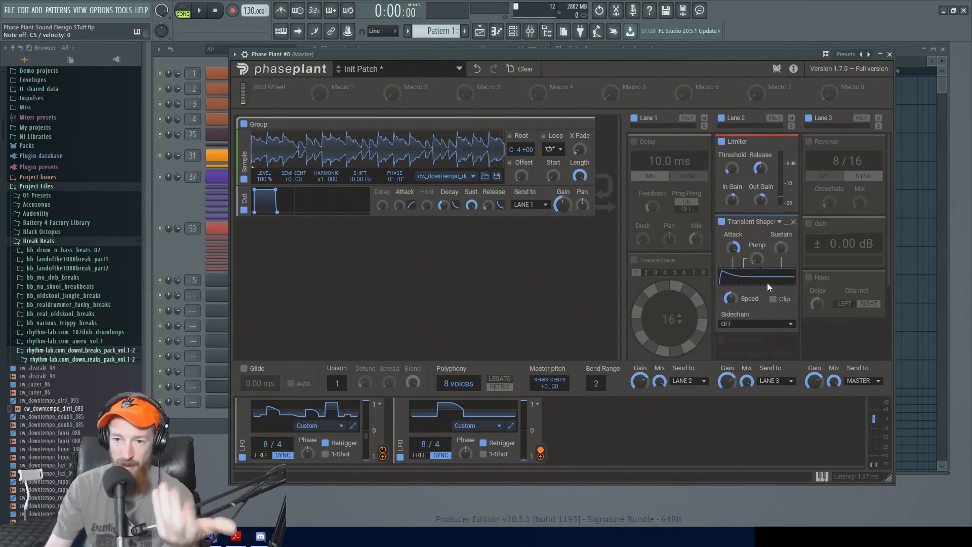
click(722, 222)
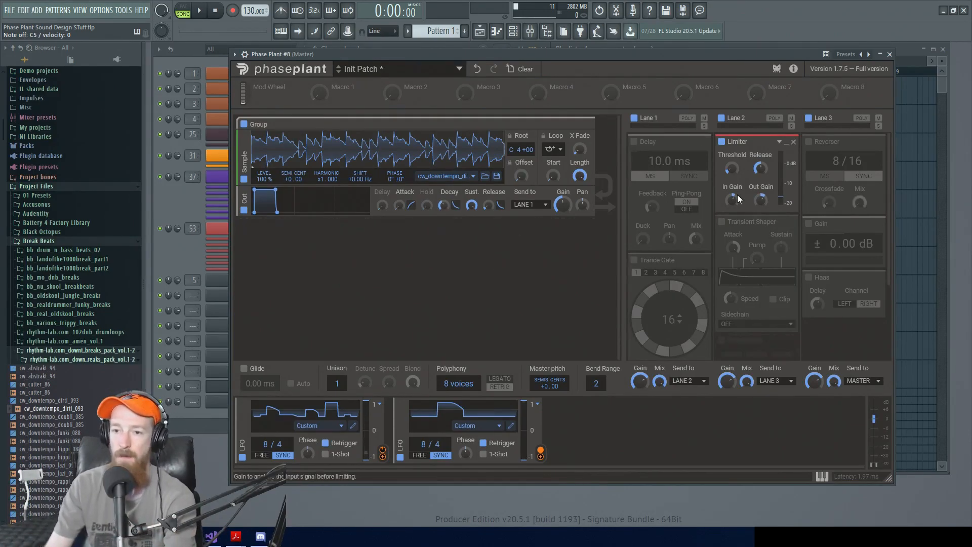
Step: Enable the Reverser in Lane 3 with its time in milliseconds and inspect the second LFO's curve in the Curve Editor
click(808, 142)
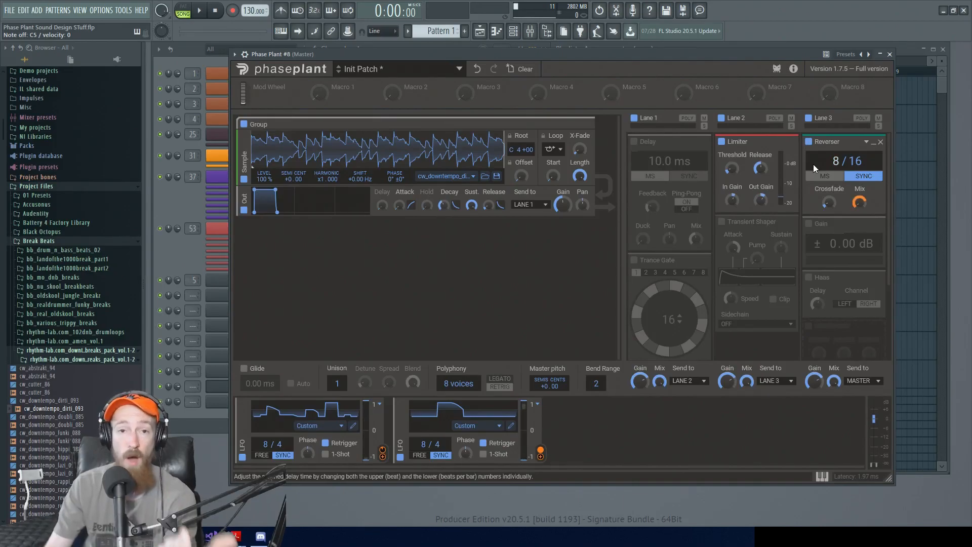
drag(834, 204, 833, 192)
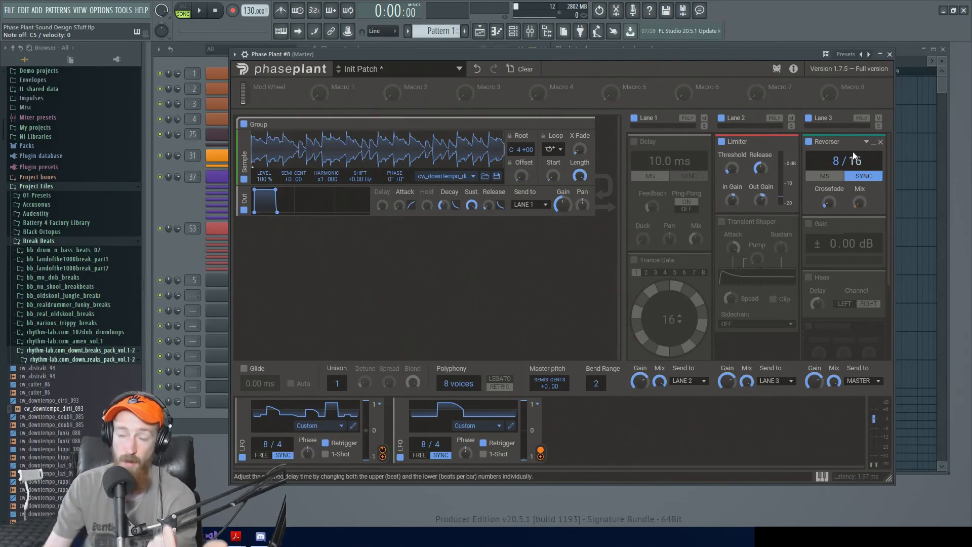
click(827, 177)
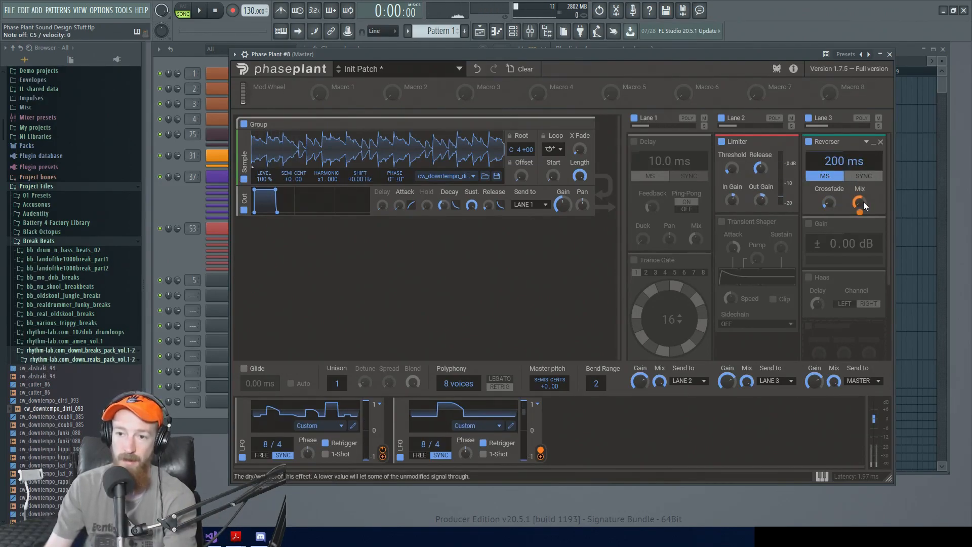
click(511, 425)
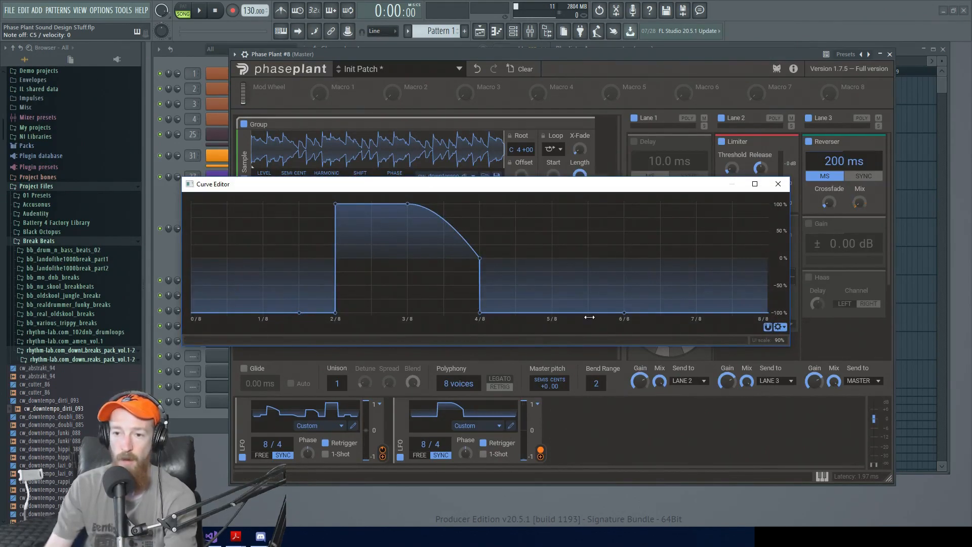
click(778, 183)
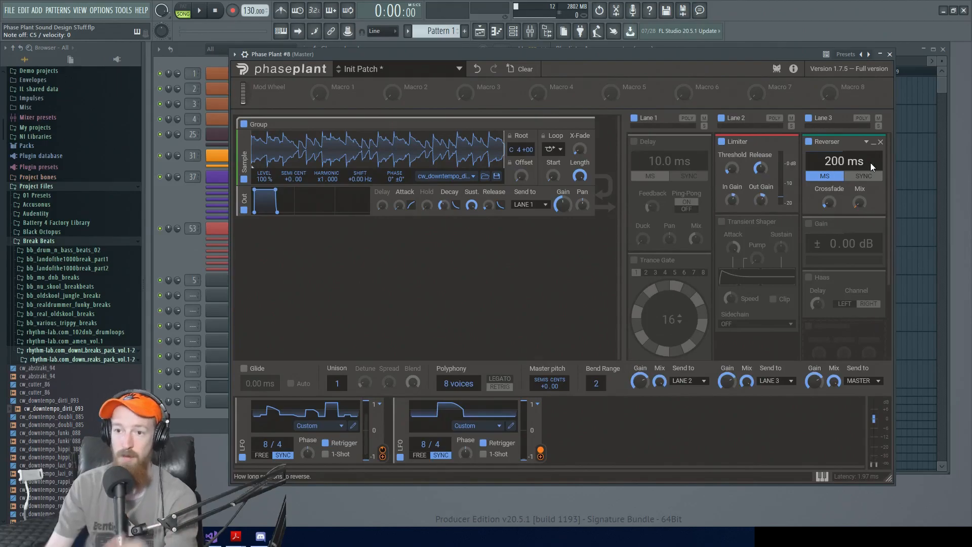
Step: Switch the Reverser back to tempo sync at 8/16 and try full crossfade before lowering it again
click(863, 177)
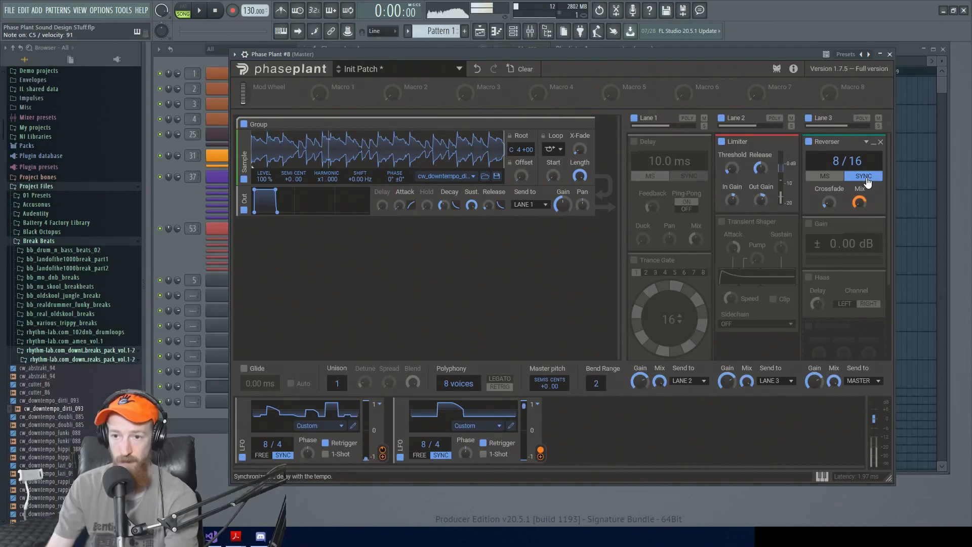
drag(829, 204, 829, 142)
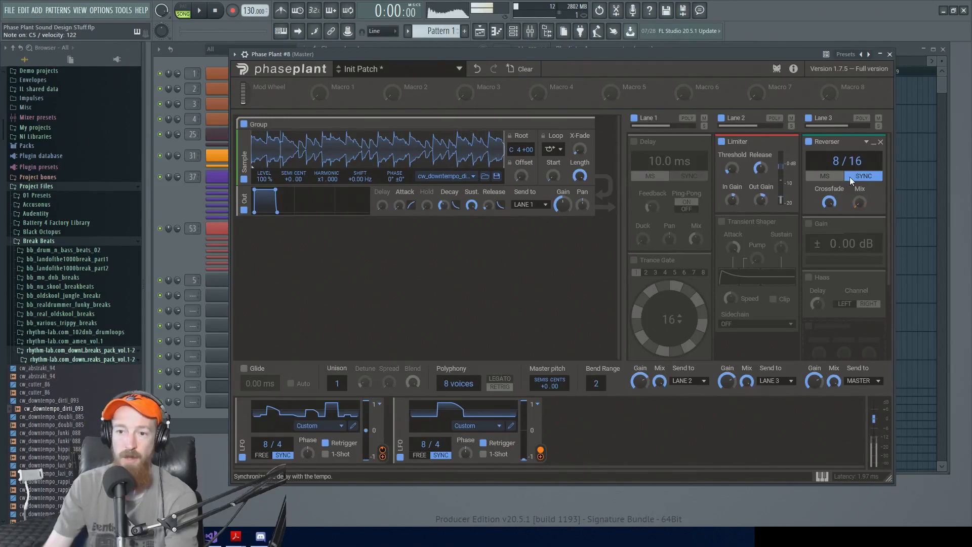
drag(831, 204, 831, 304)
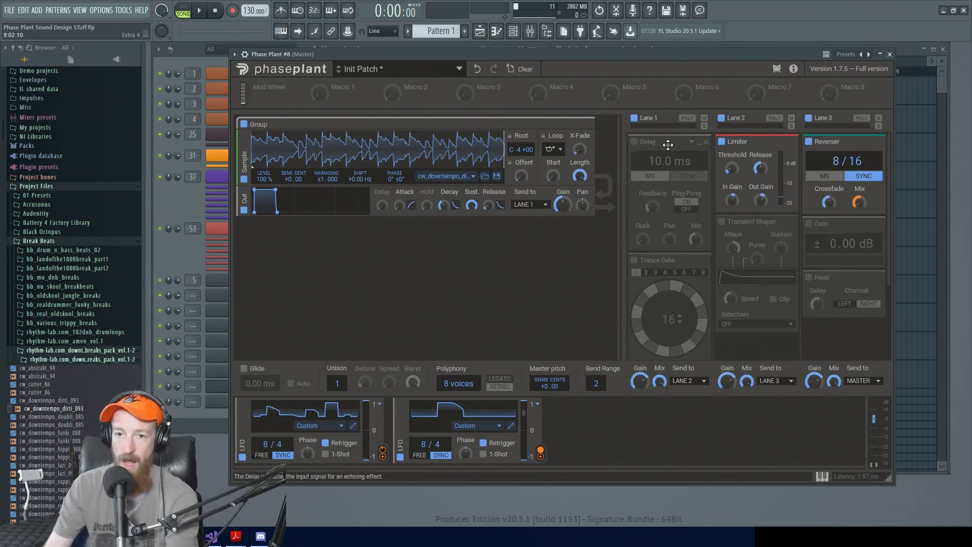
Step: Enable the Delay in Lane 1 and try the Trance Gate together with it before switching the gate off
click(634, 142)
click(634, 260)
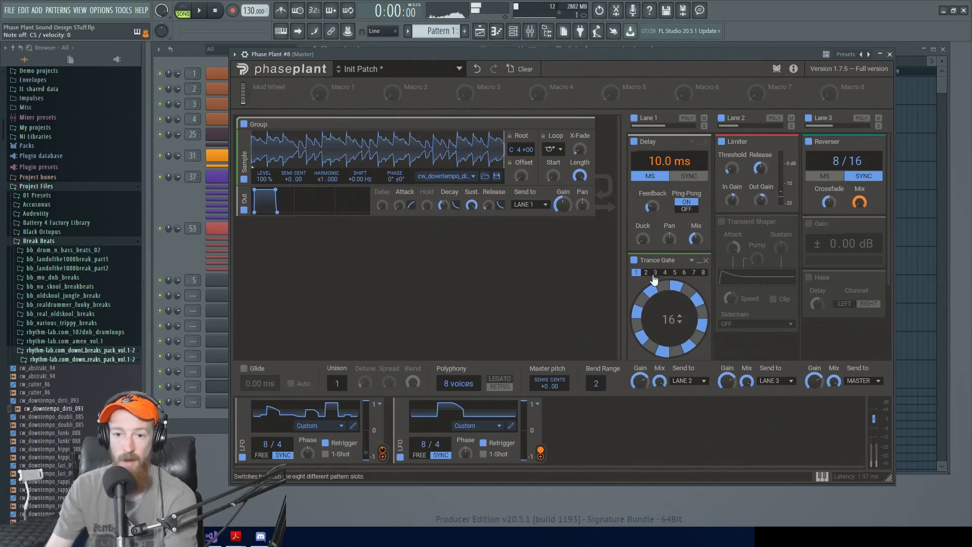
click(634, 260)
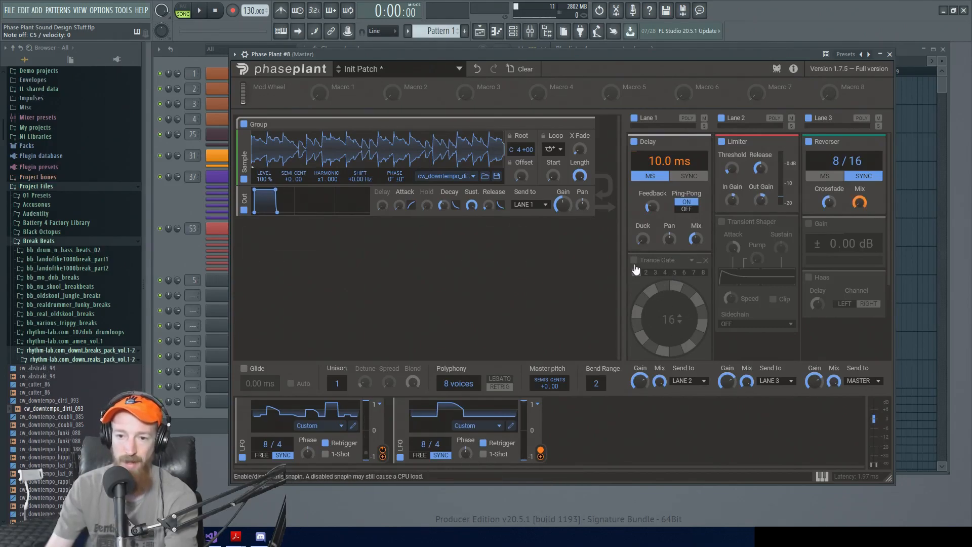
Step: Try an 8-step pattern on the Trance Gate with the Transient Shaper enabled, and disable the gate
scroll(812, 327, down, 2)
scroll(709, 268, down, 2)
scroll(788, 260, down, 4)
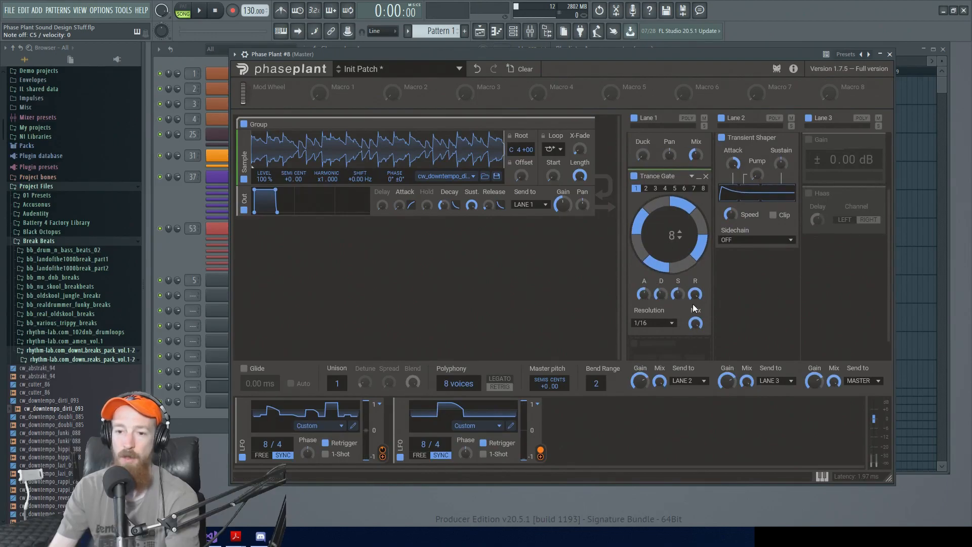
scroll(698, 322, up, 3)
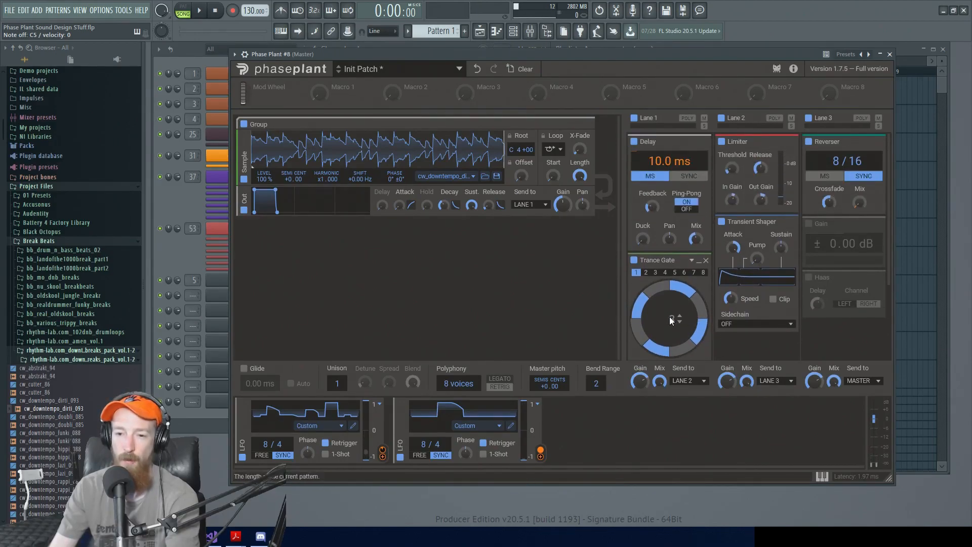
scroll(667, 320, down, 3)
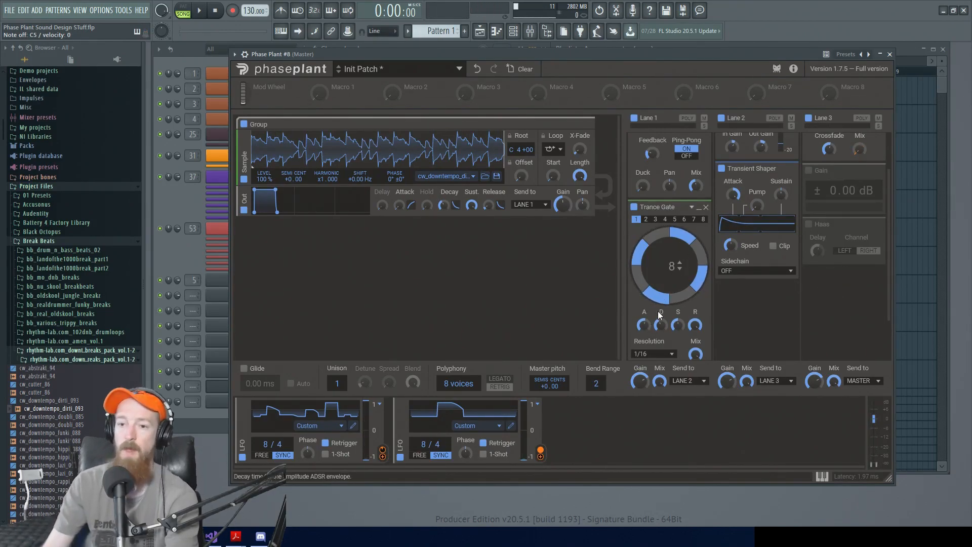
scroll(658, 311, up, 2)
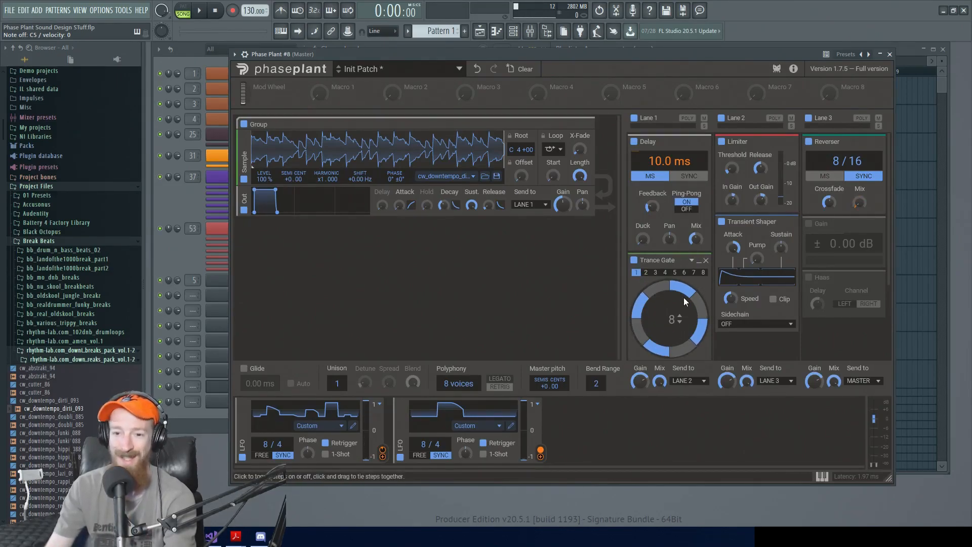
click(635, 261)
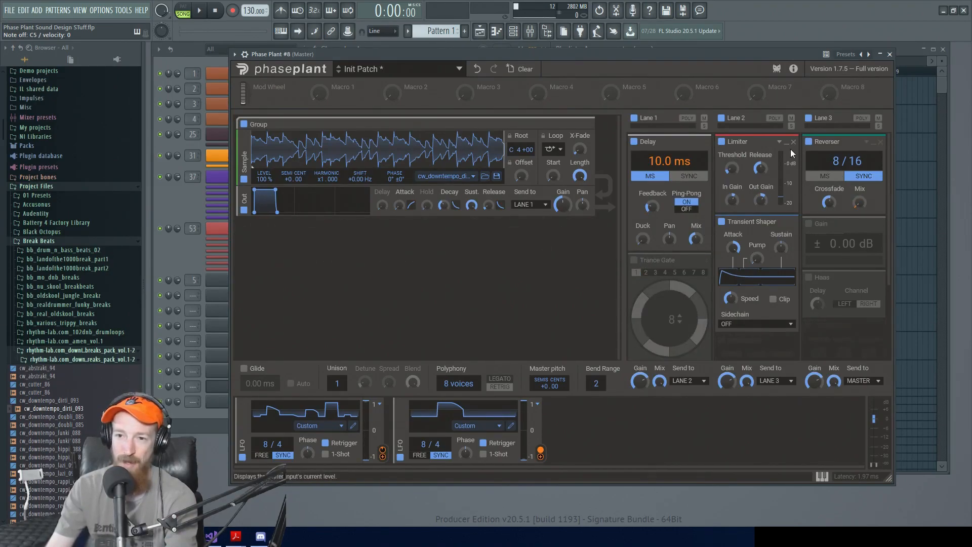
Step: Disable the Reverser in Lane 3 and enable the Gain effect, setting it to -0.23 dB
click(809, 142)
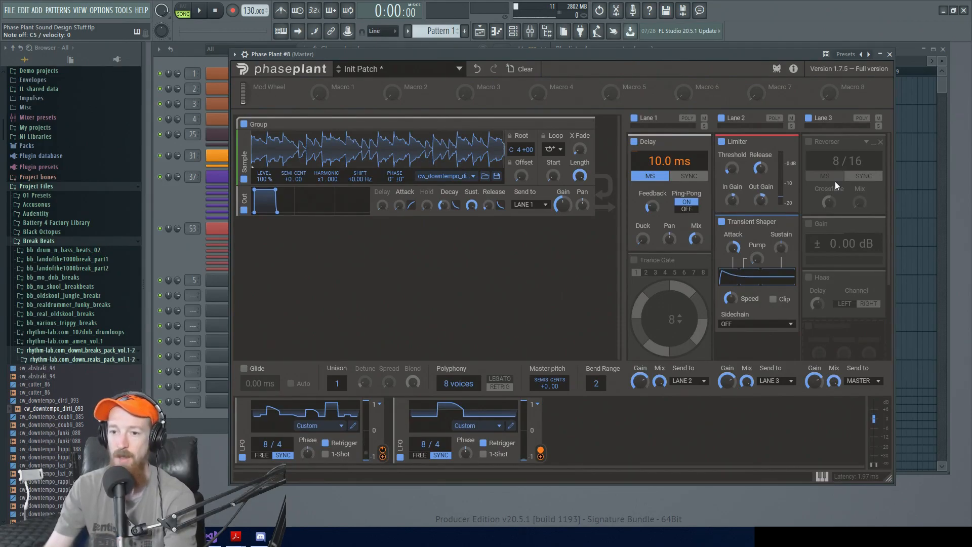
click(809, 224)
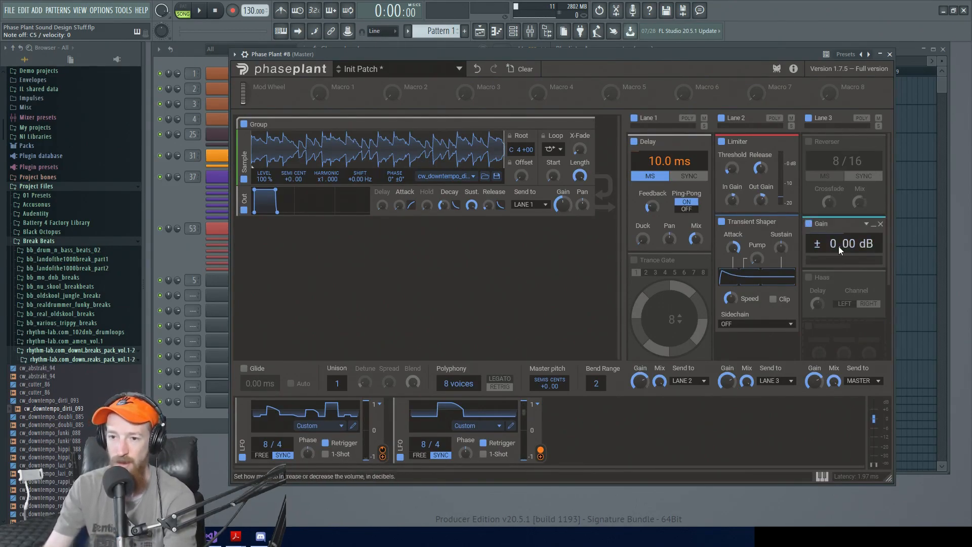
drag(836, 248, 836, 228)
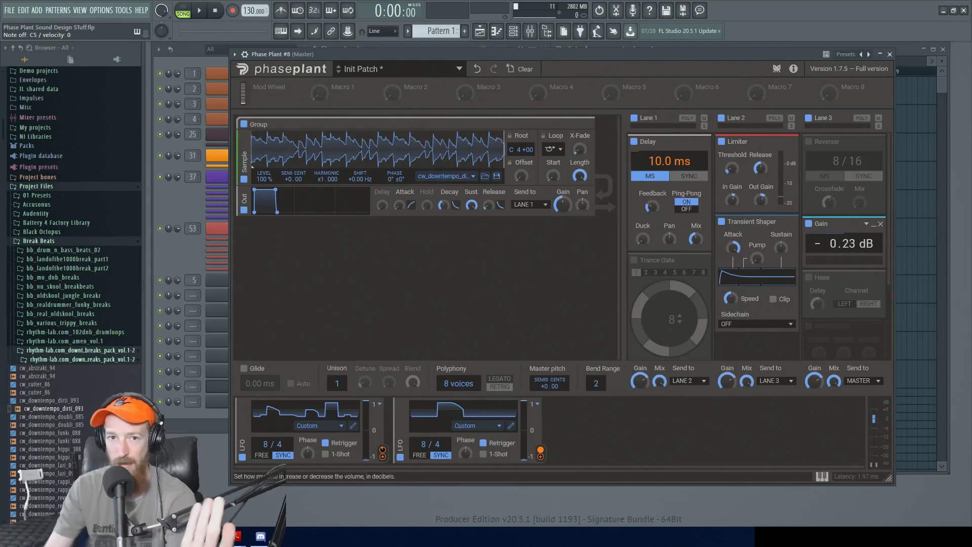
Step: Try raising and lowering the Gain effect's level, reset it to 0.00 dB, and disable the effect
drag(835, 244, 835, 227)
drag(835, 247, 835, 279)
double_click(835, 247)
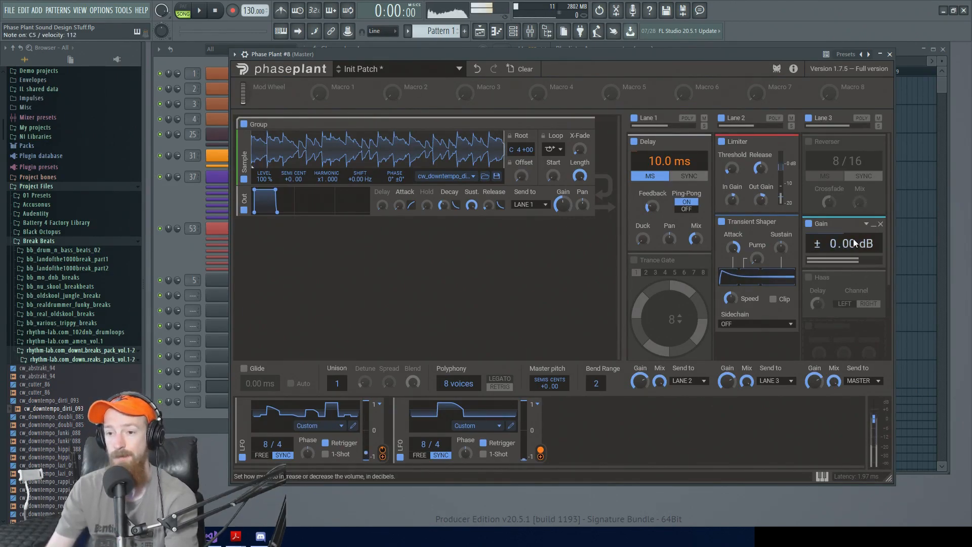
drag(834, 246, 834, 232)
double_click(834, 246)
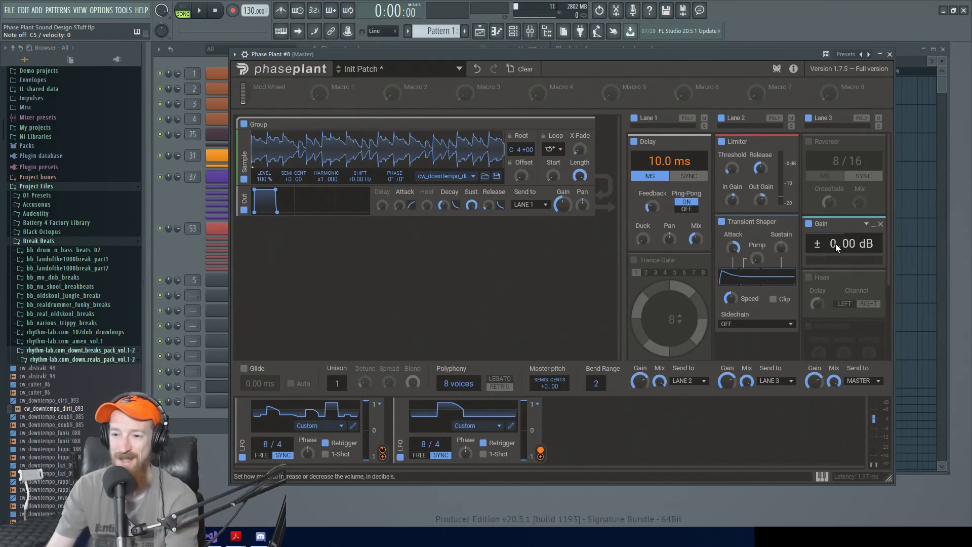
click(808, 224)
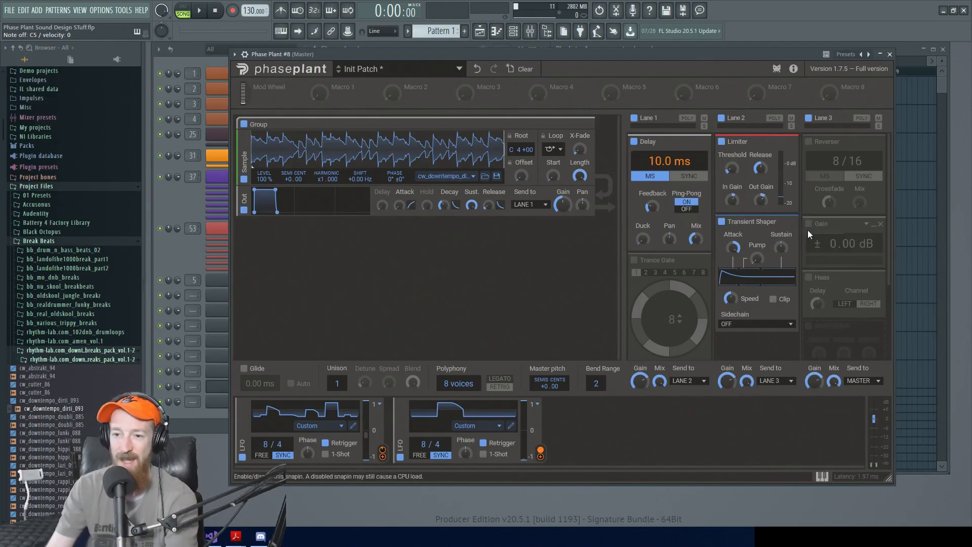
Step: Enable the Haas effect in Lane 3 and try short and long delay times, including about 60.9 ms
click(809, 277)
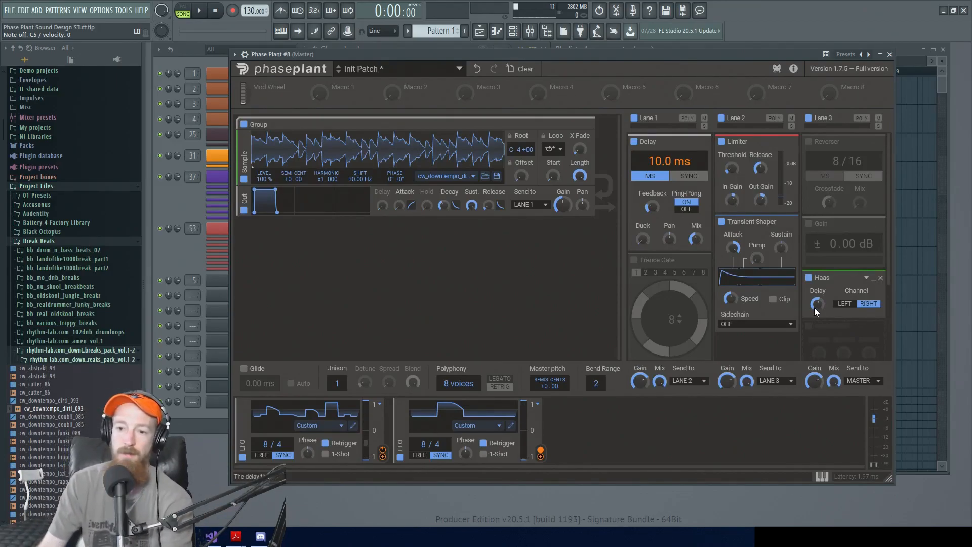
mouse_move(818, 305)
mouse_down()
mouse_move(818, 331)
mouse_move(819, 304)
mouse_up()
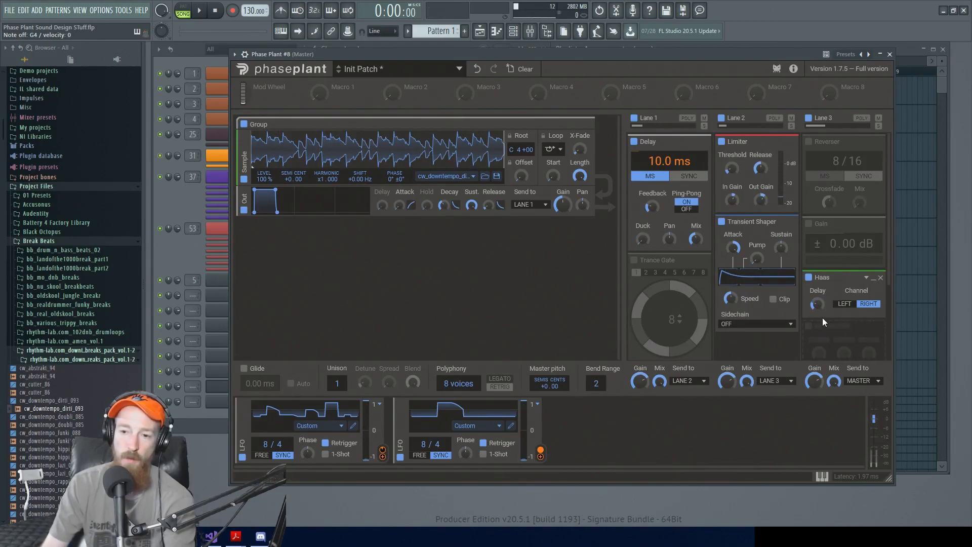
drag(818, 305, 818, 268)
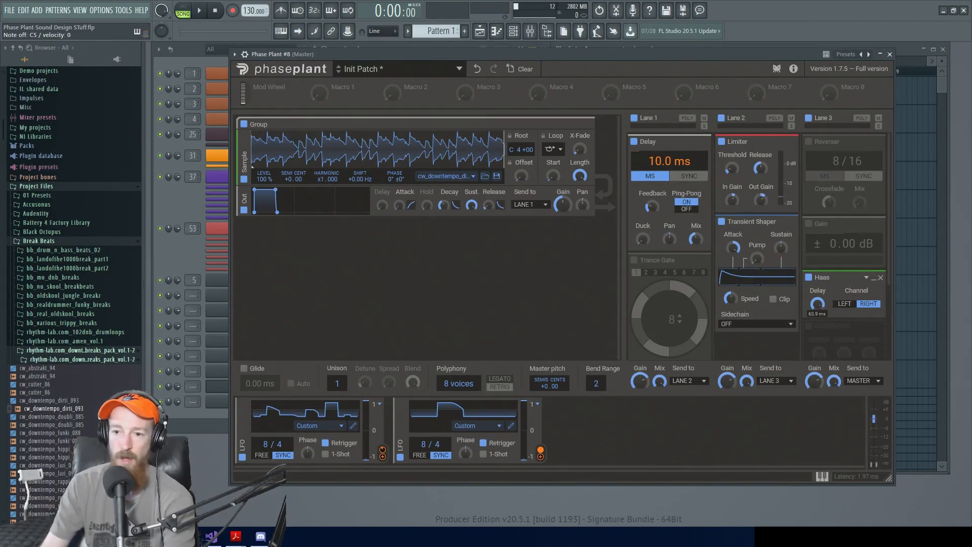
drag(818, 305, 818, 260)
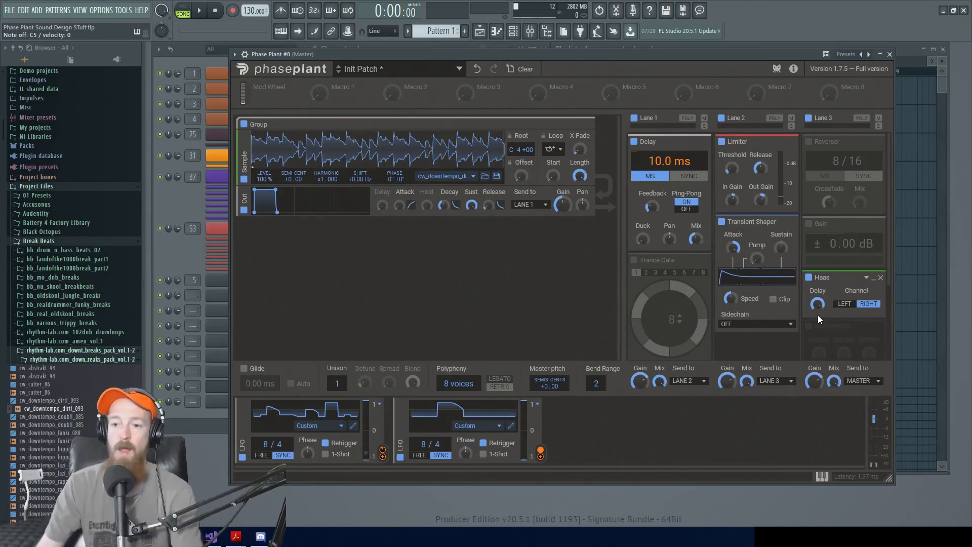
Step: Try the Haas delay on the left and right channels, and remove the Haas effect from Lane 3
click(844, 304)
click(867, 305)
click(850, 305)
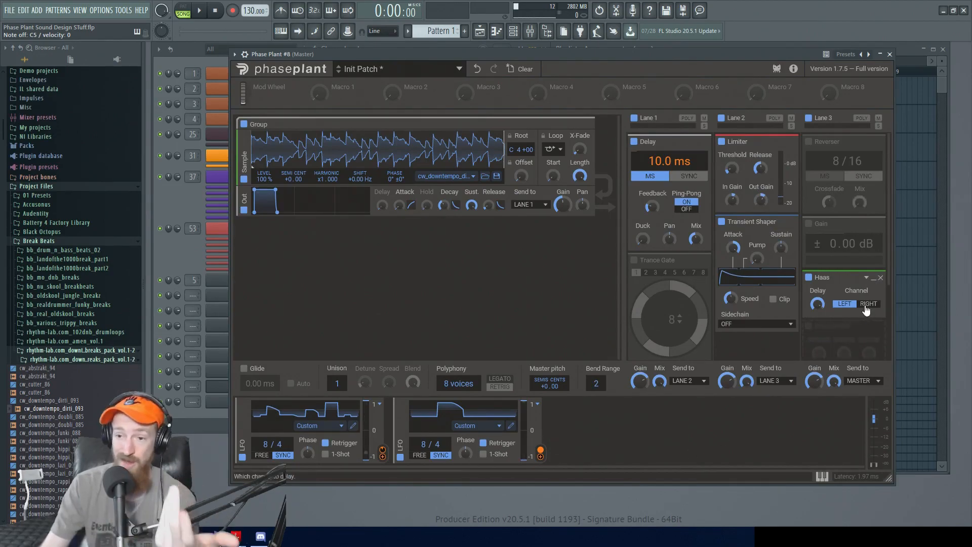
mouse_move(813, 305)
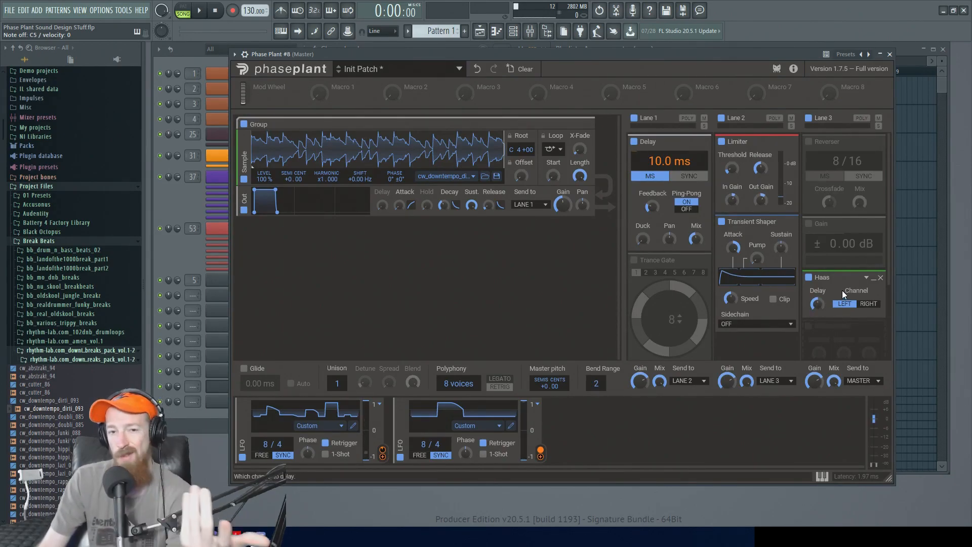
click(880, 279)
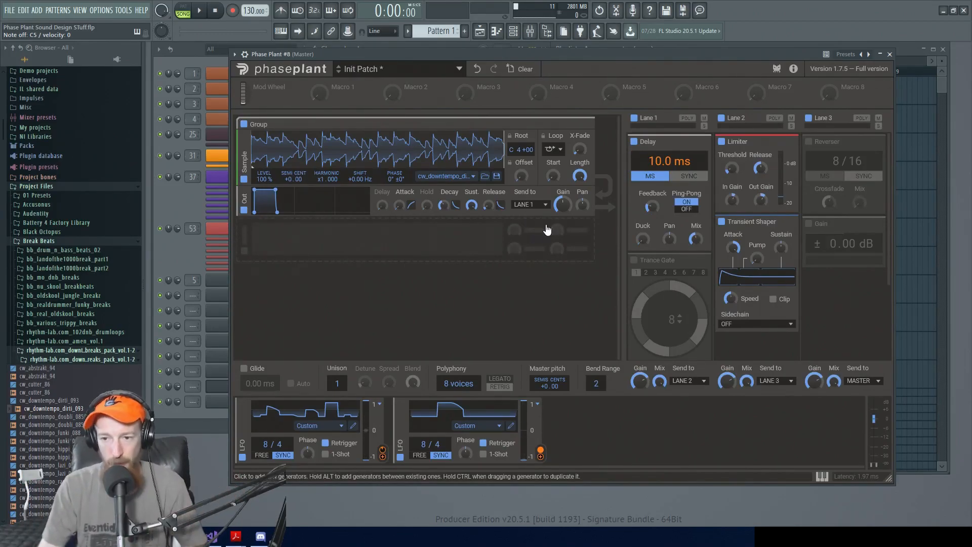
Step: Add a Comb Filter below the Gain effect in Lane 3
click(825, 288)
text(comb)
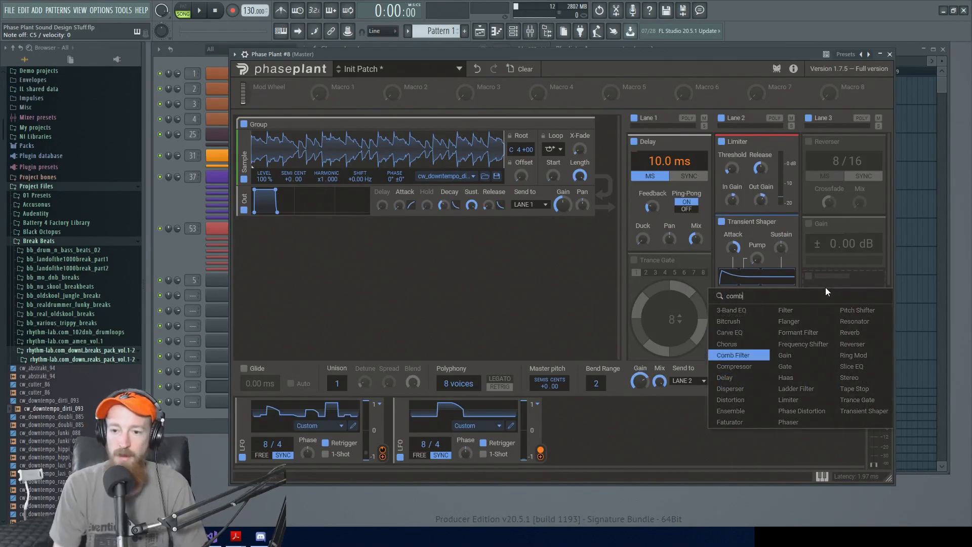
key(Return)
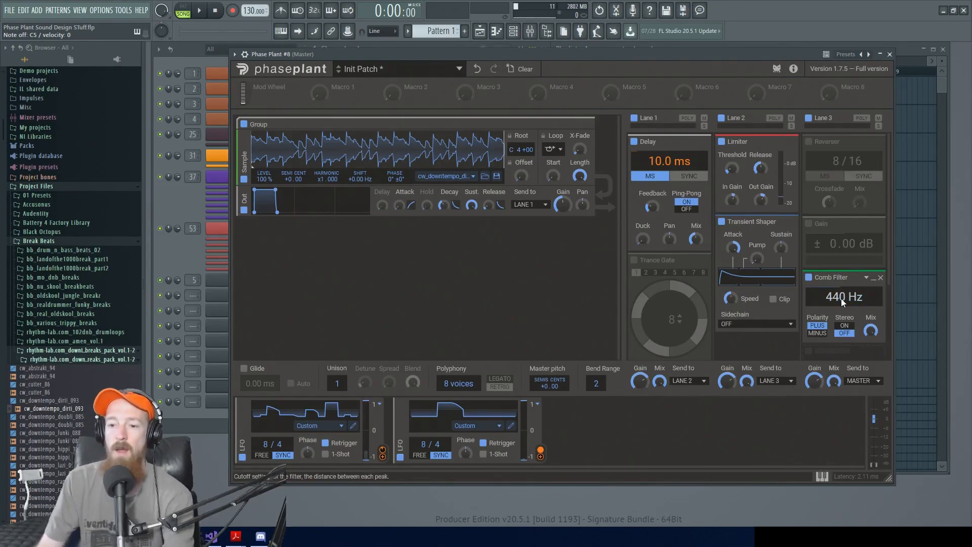
Step: Turn on the Comb Filter's stereo mode, try shifting its cutoff to 376 Hz, and remove the filter
click(843, 326)
scroll(833, 296, up, 2)
scroll(833, 296, down, 4)
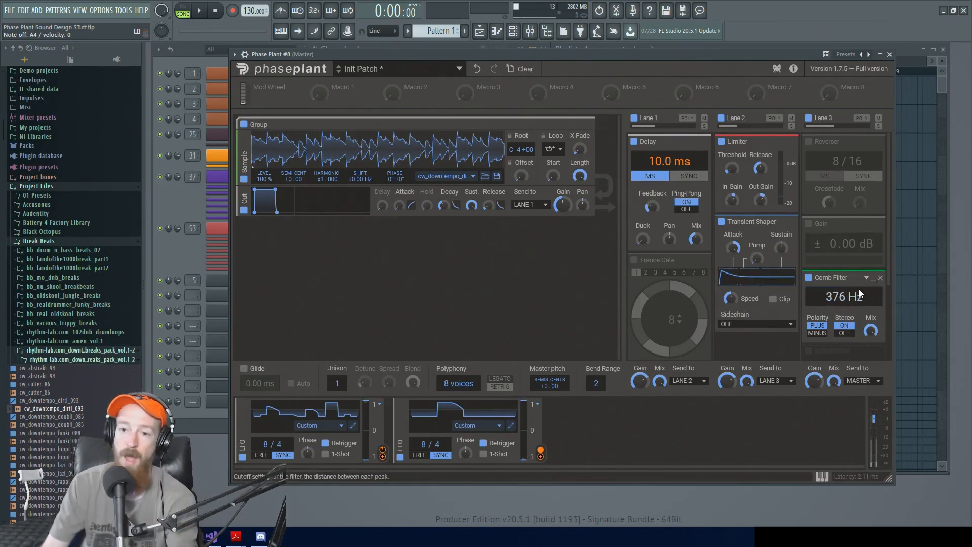
click(880, 280)
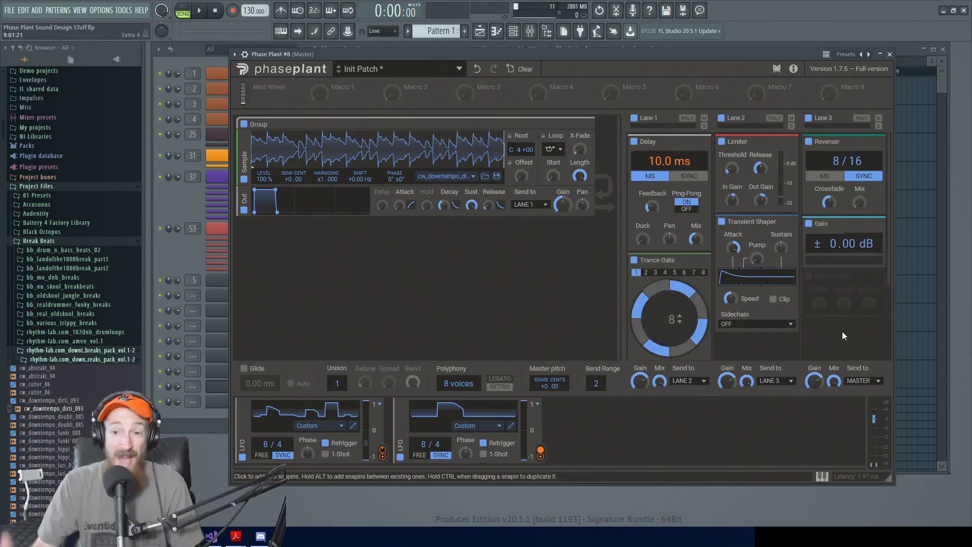